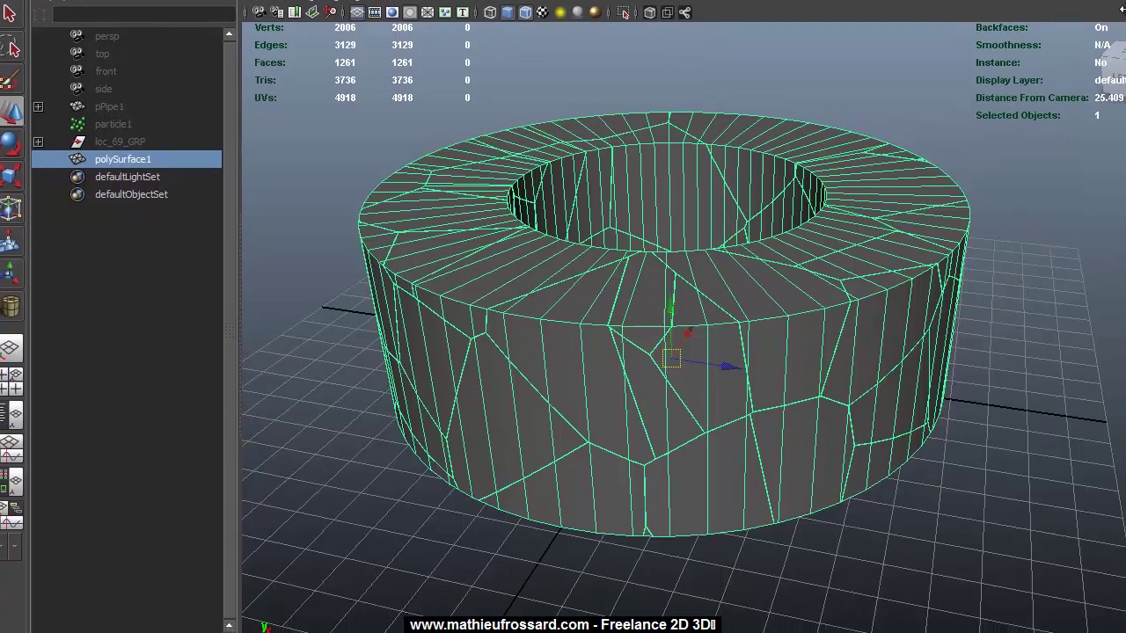
Smooth polySurface1 with the Smooth options reset to their default settings
right_click_drag(634, 181, 659, 178, "alt")
left_click_drag(659, 178, 675, 183, "alt")
right_click_drag(595, 154, 666, 243, "shift")
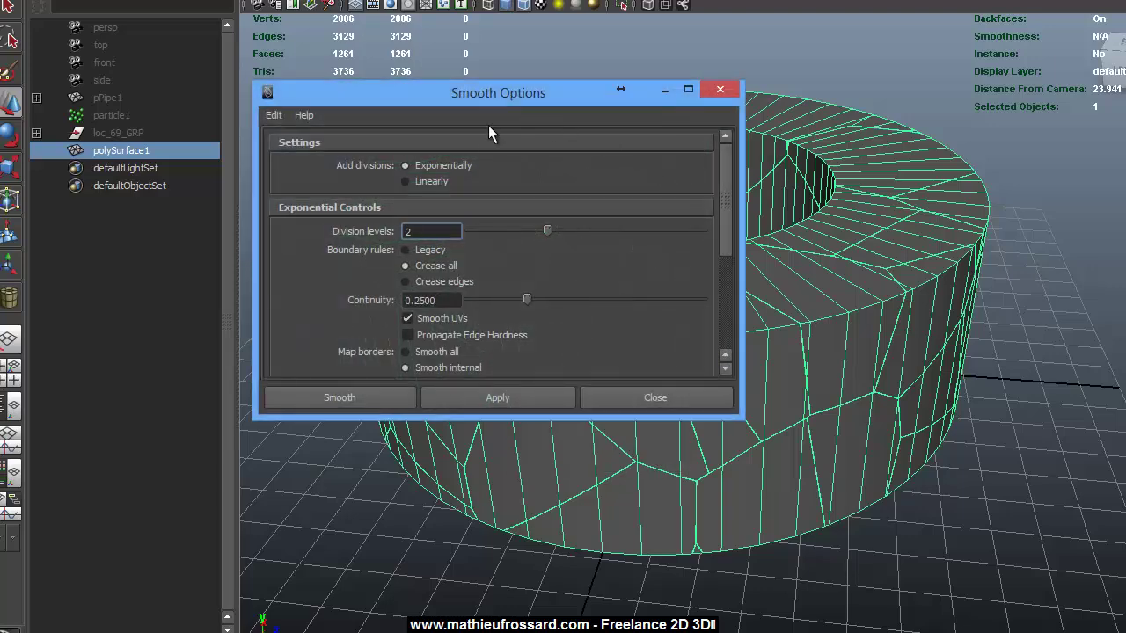
left_click(280, 112)
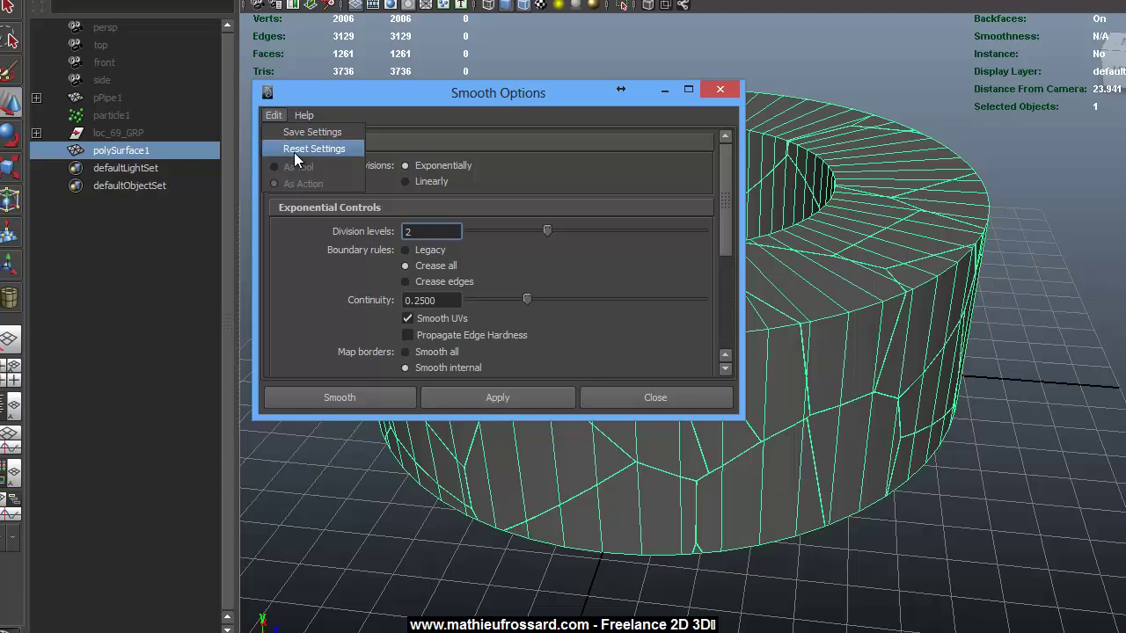
left_click(293, 151)
left_click(342, 394)
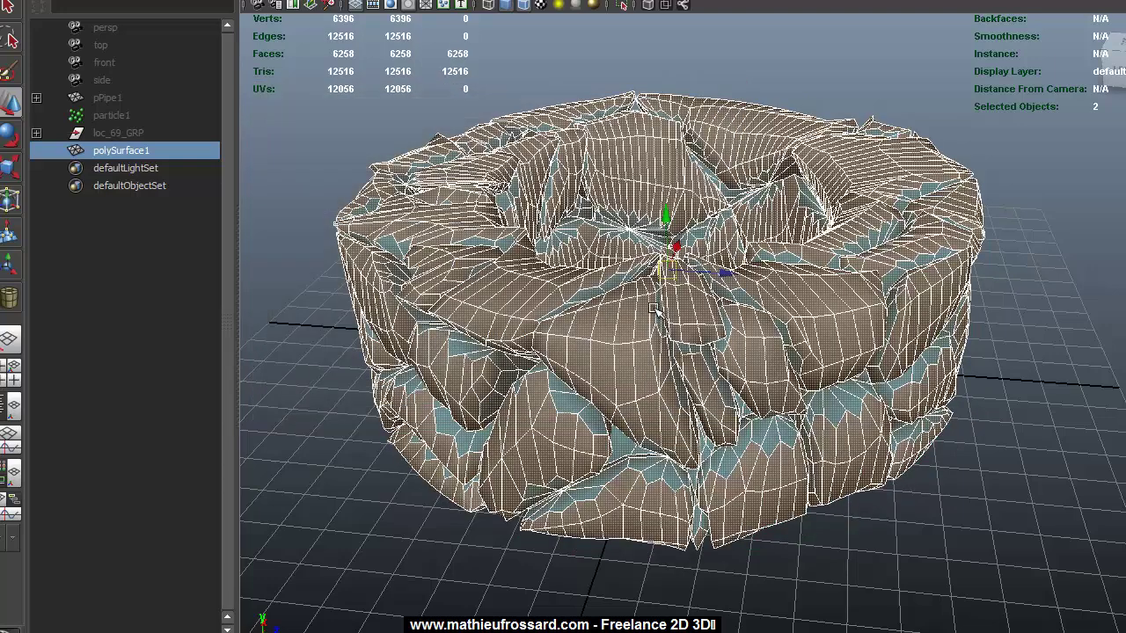
Return the smoothed mesh to object mode, deselect it, and turn off the wireframe overlay on shaded objects
left_click_drag(723, 207, 628, 154, "alt")
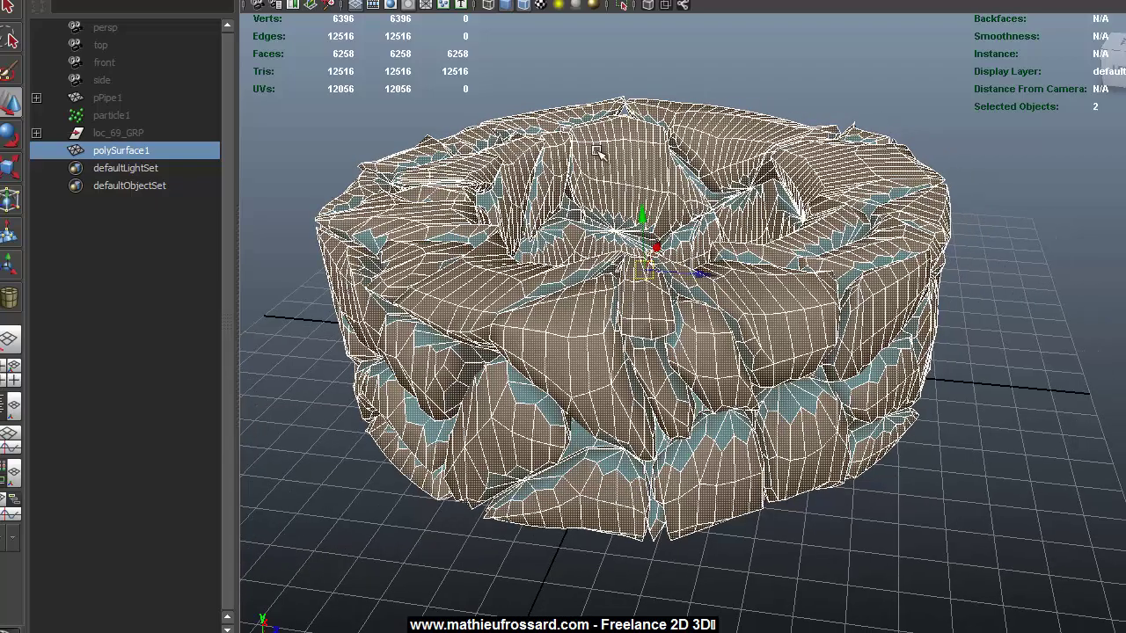
right_click_drag(597, 153, 717, 418)
left_click(787, 101)
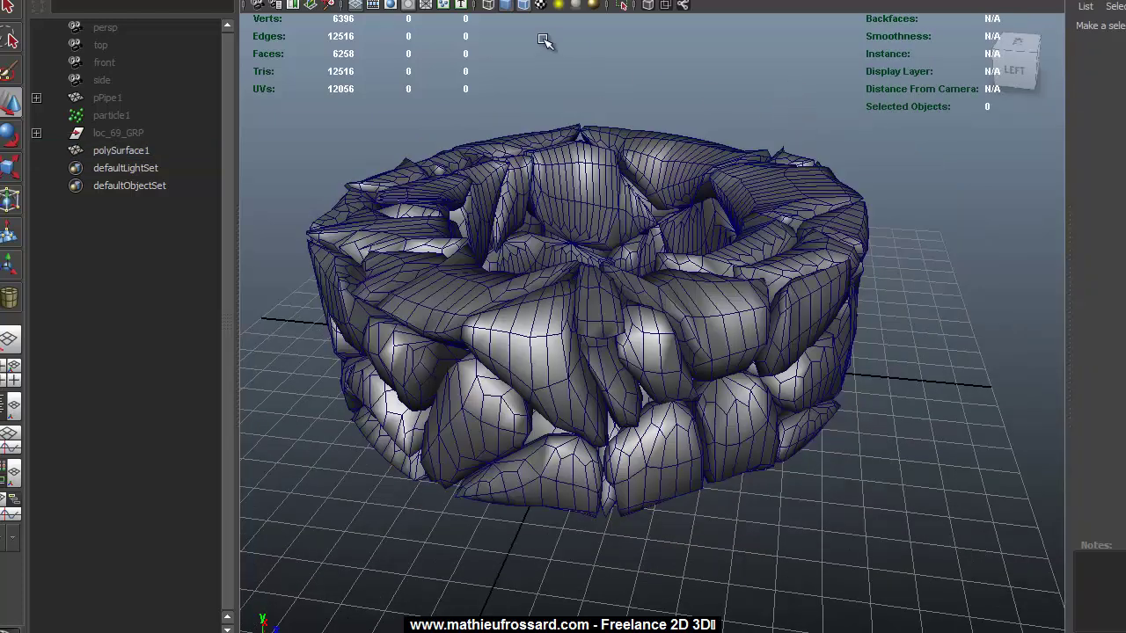
left_click(523, 5)
mouse_move(686, 326)
left_mouse_down("alt")
mouse_move(683, 455)
mouse_move(694, 334)
left_mouse_up("alt")
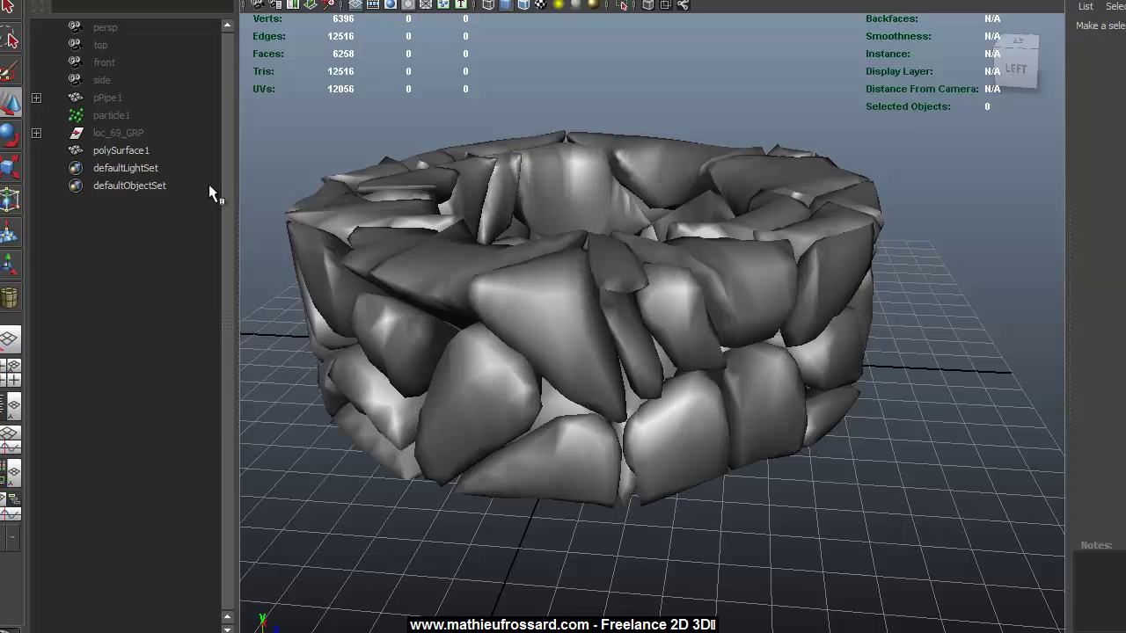
Set the smooth node of polySurface1 to a continuity of 0.25 and 2 divisions
left_click(126, 153)
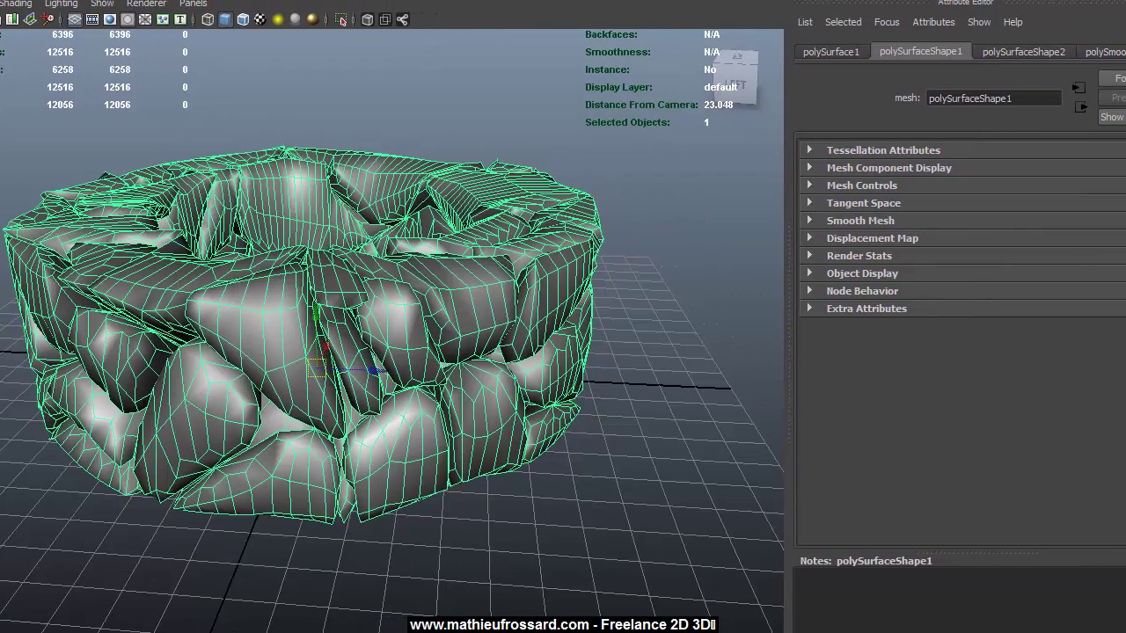
key("ctrl+a")
left_click(965, 256)
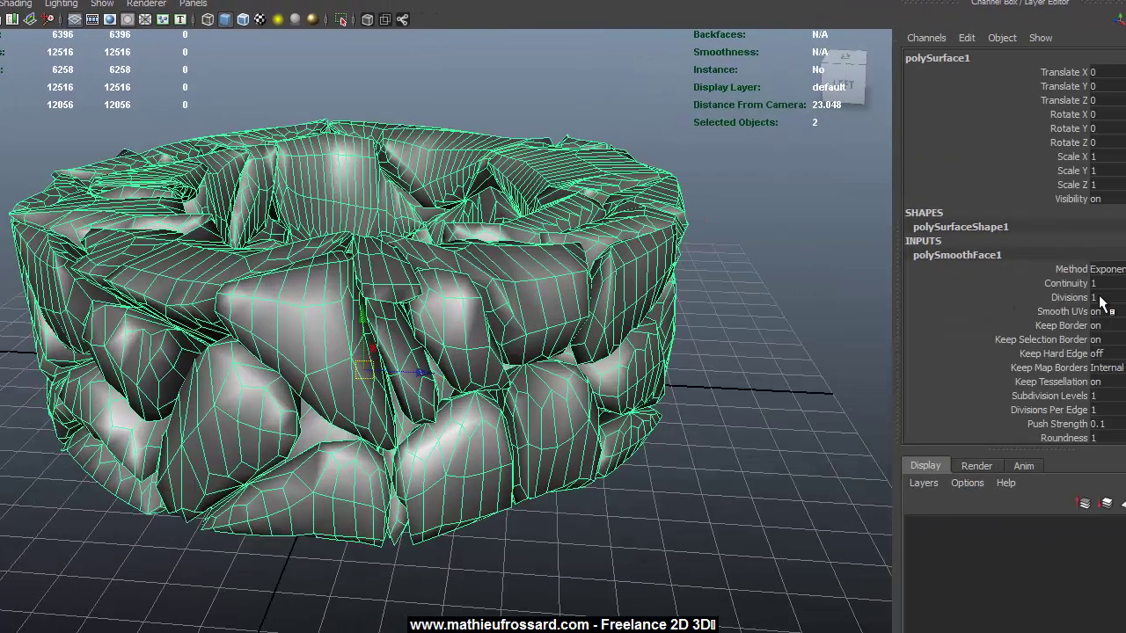
double_click(1099, 284)
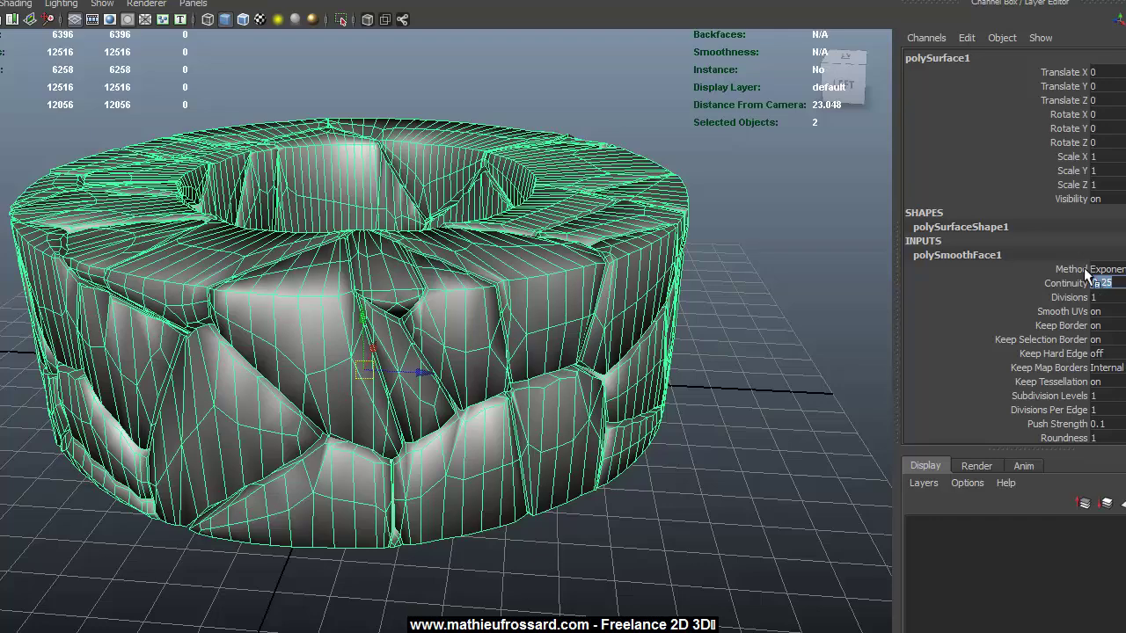
double_click(1115, 297)
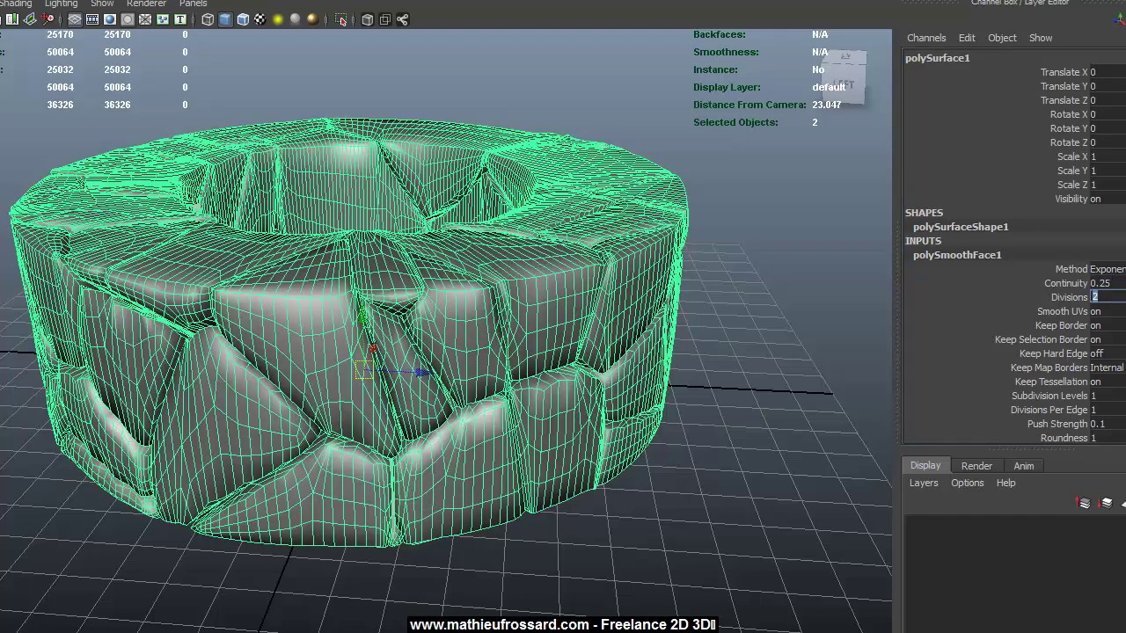
Examine the smoothed stone ring from all around, both with and without its wireframe selection
left_click(716, 269)
left_click_drag(716, 269, 493, 291, "alt")
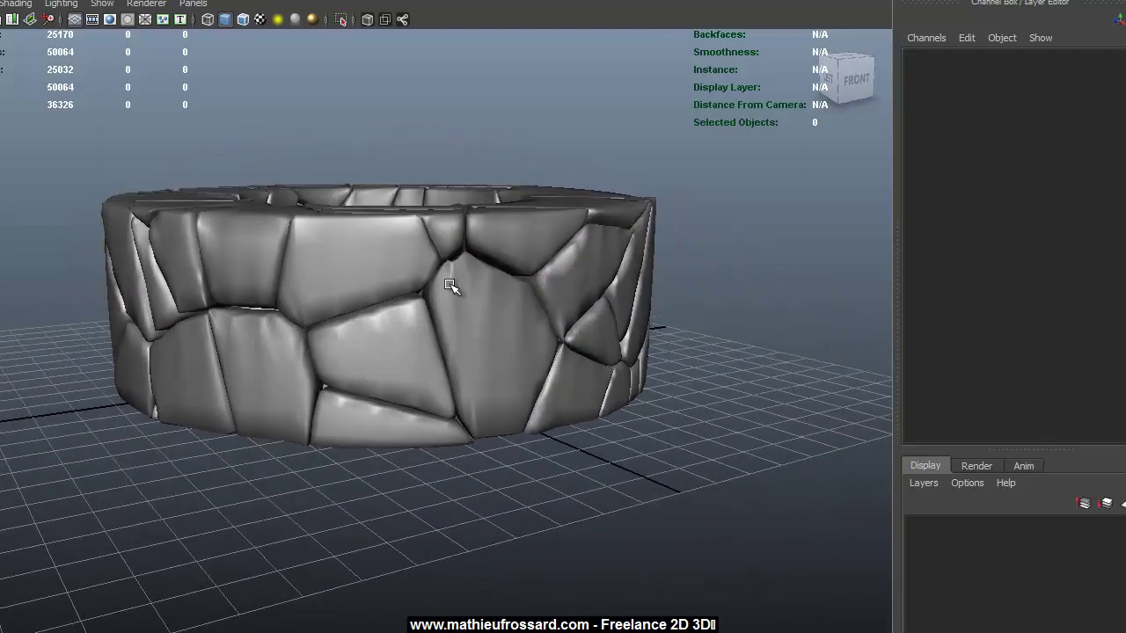
left_click(455, 343)
left_click_drag(454, 306, 522, 351, "alt")
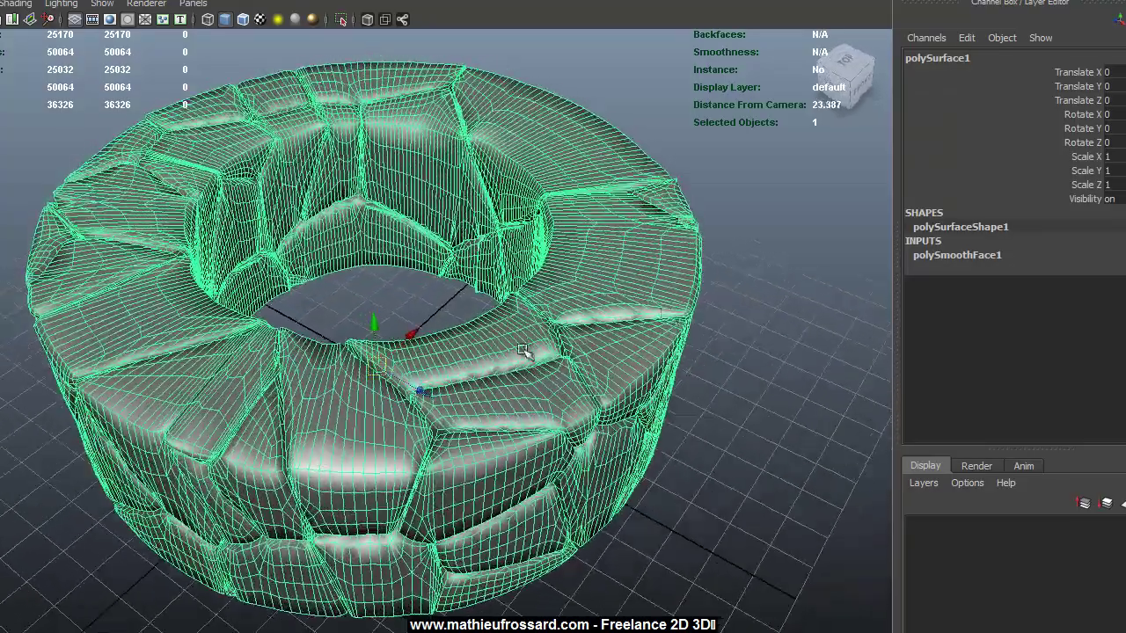
left_click(752, 297)
left_click_drag(704, 304, 567, 308, "alt")
left_click(578, 350)
left_click_drag(577, 347, 612, 341, "alt")
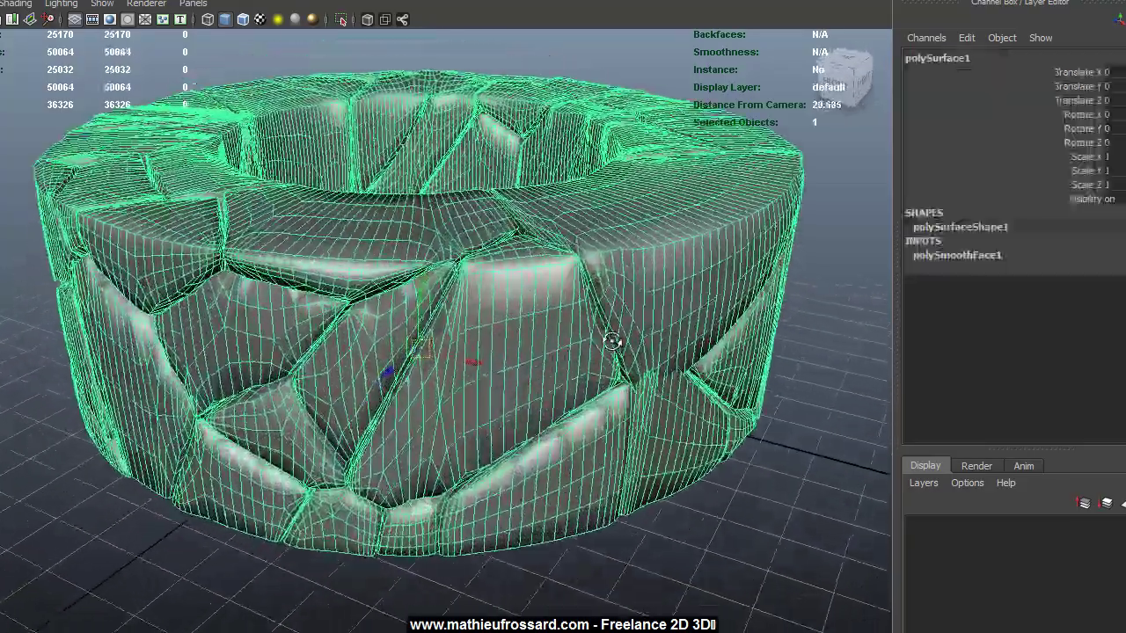
left_click(666, 525)
right_click_drag(598, 369, 525, 357, "alt")
left_click_drag(525, 357, 536, 299, "alt")
left_click(567, 348)
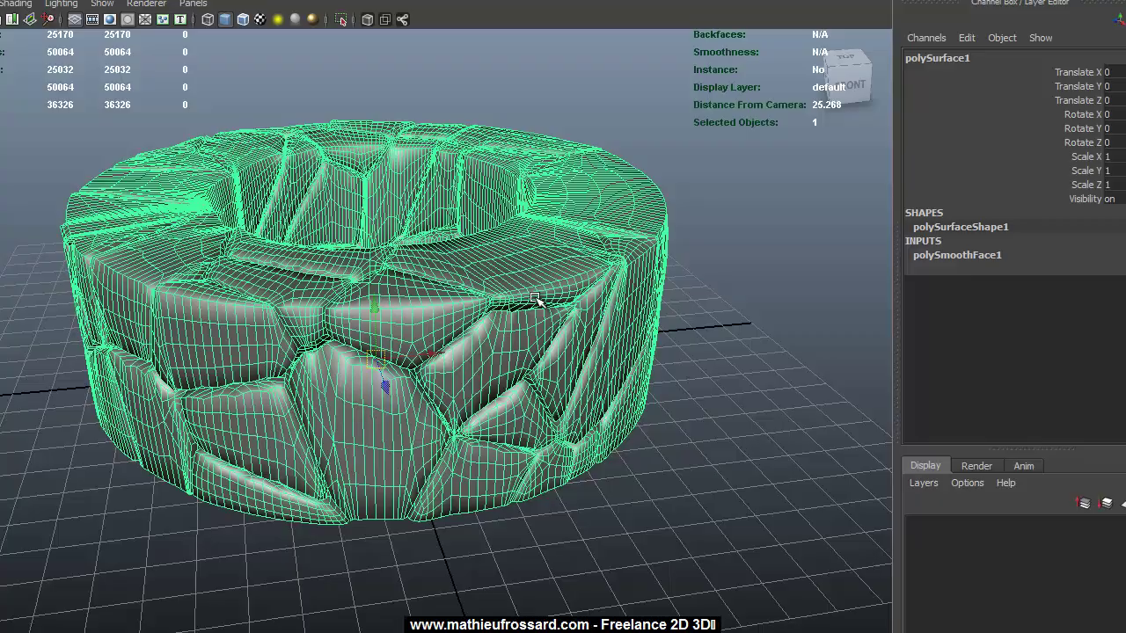
left_click_drag(569, 352, 378, 362, "alt")
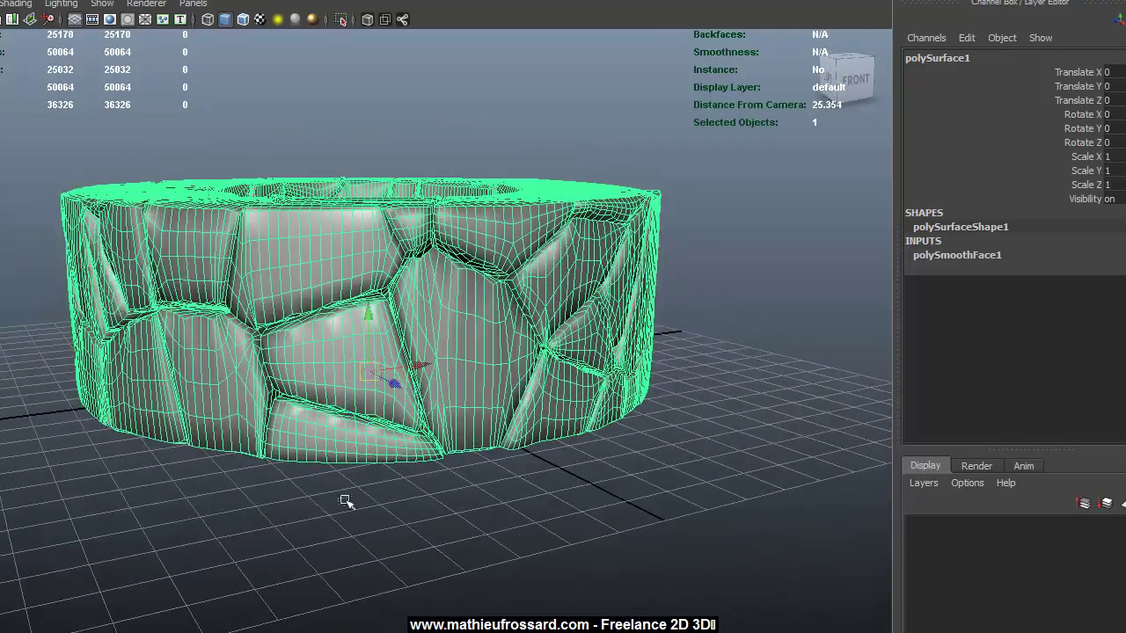
left_click(347, 501)
left_click_drag(343, 502, 367, 339, "alt")
left_click(372, 432)
left_click(373, 244)
left_click_drag(375, 244, 393, 173, "alt")
left_click(415, 178)
middle_click_drag(393, 172, 399, 188, "alt")
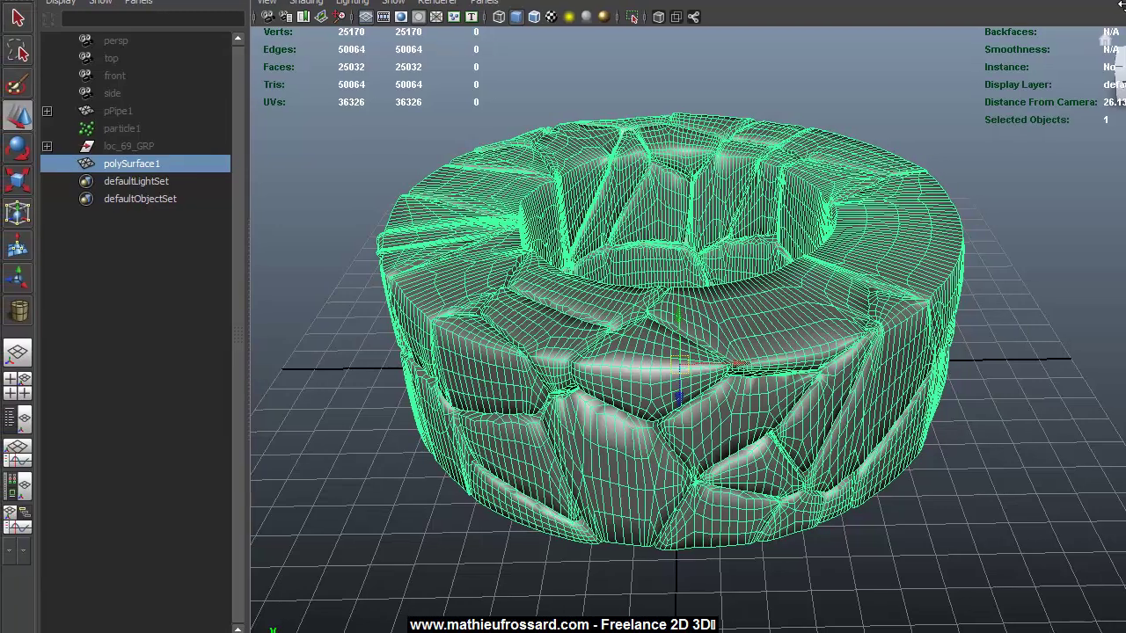
Start exporting the selected polySurface1 with the OBJexport file type and its existing file-specific options
left_click_drag(627, 203, 407, 120, "alt")
left_click(13, 0)
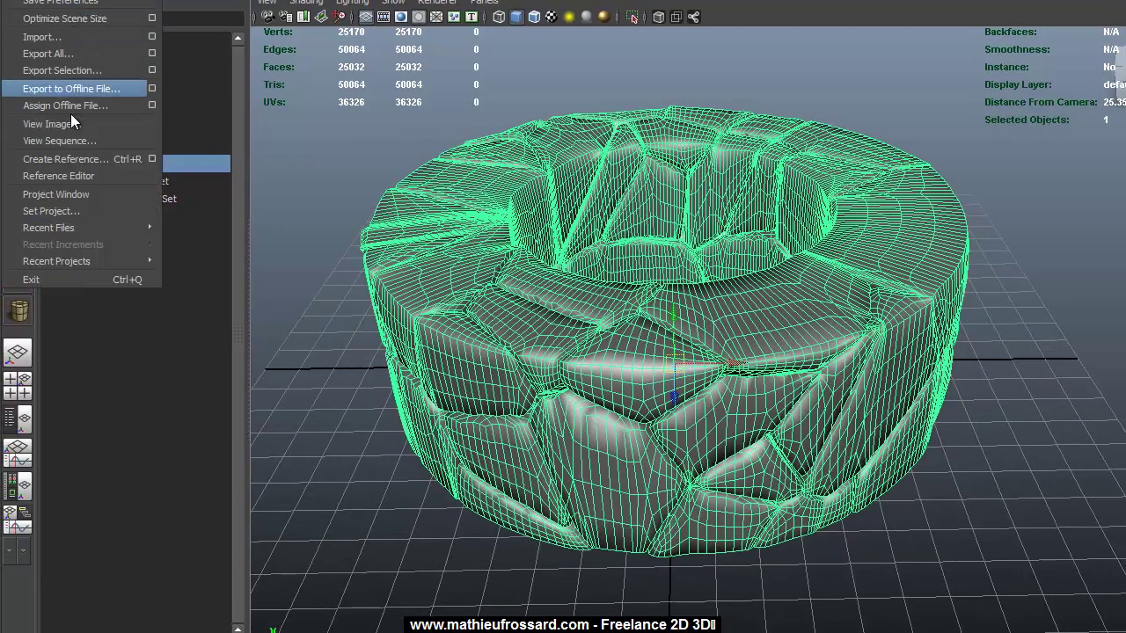
left_click(152, 71)
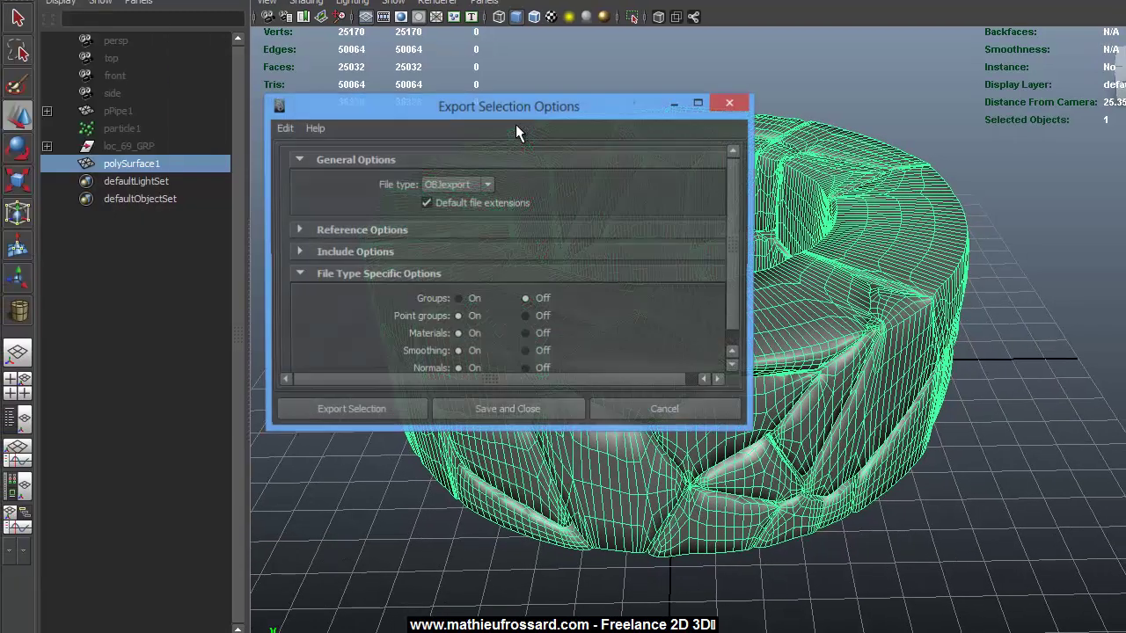
left_click_drag(746, 387, 748, 533)
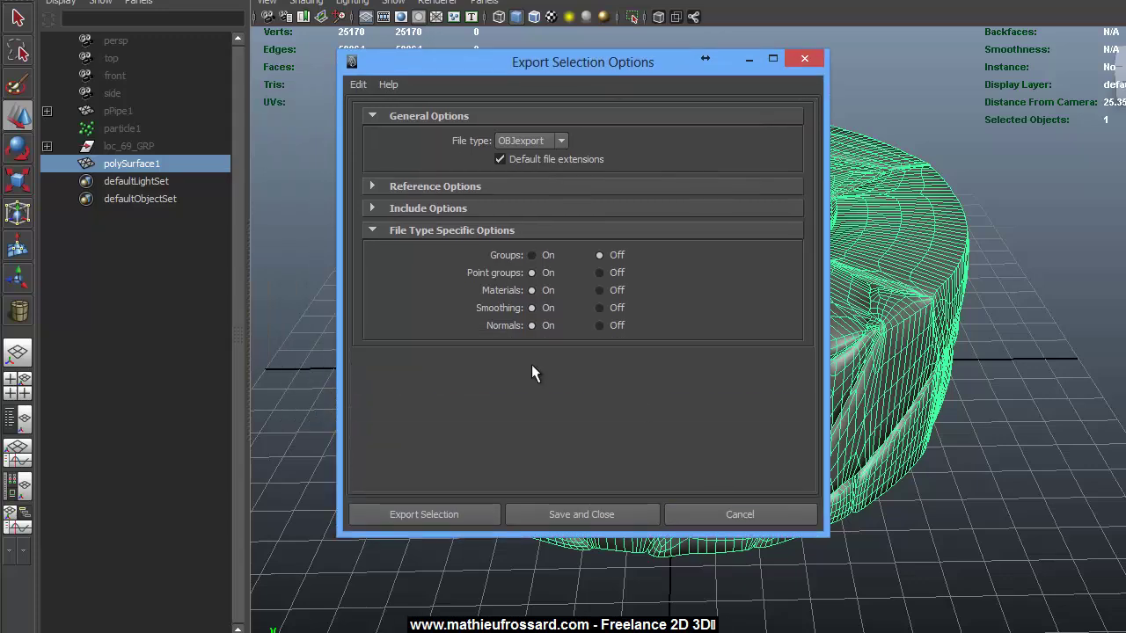
left_click(441, 517)
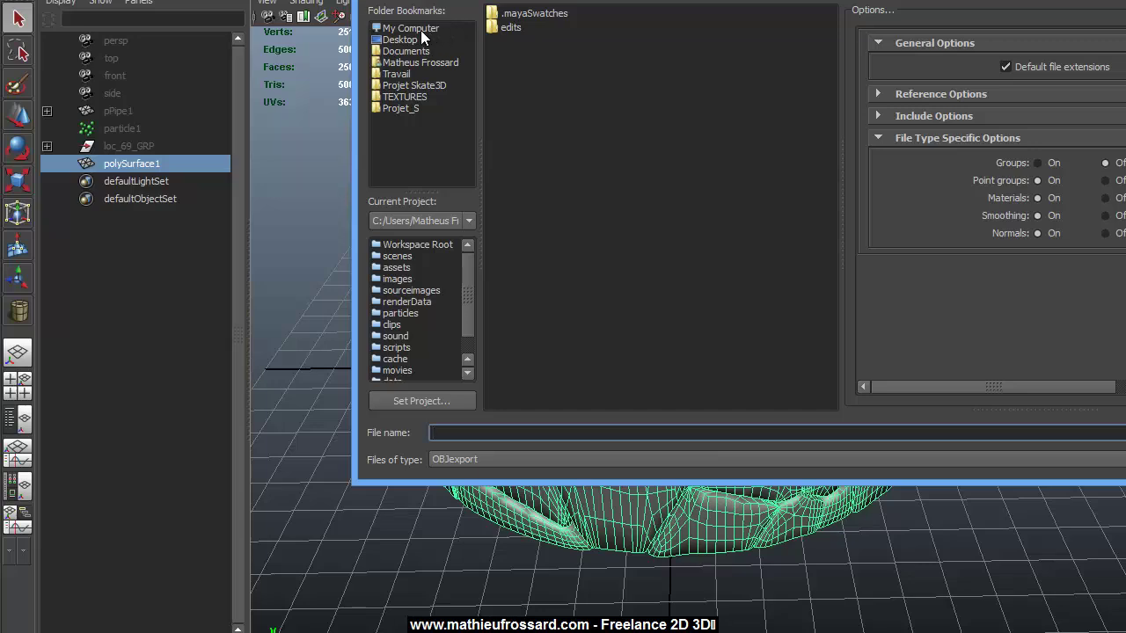
Export the selected mesh to the Desktop under the file name Test four and deselect it
left_click(408, 39)
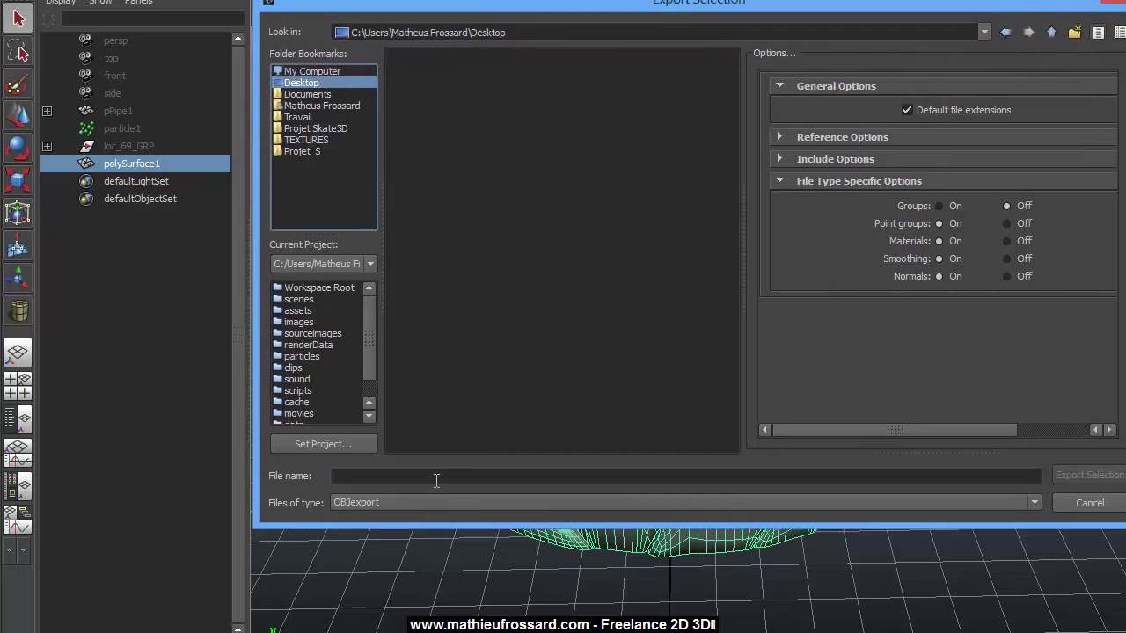
left_click(428, 476)
type("YTet")
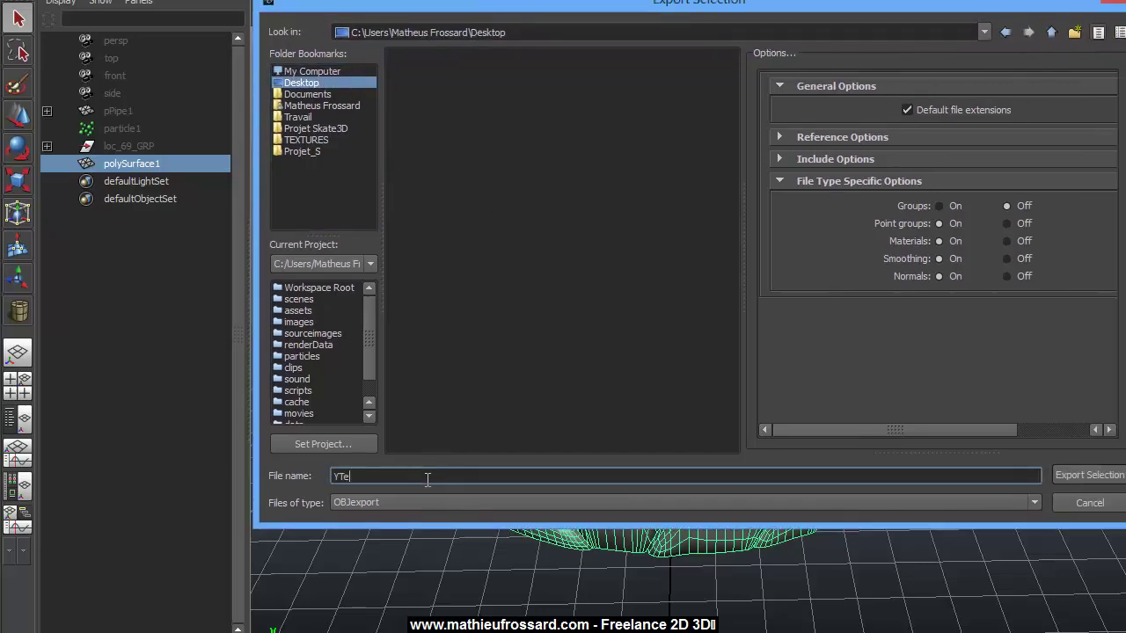
key("BackSpace")
key("BackSpace")
key("BackSpace")
type("Test four")
left_click(1105, 476)
left_click(1019, 374)
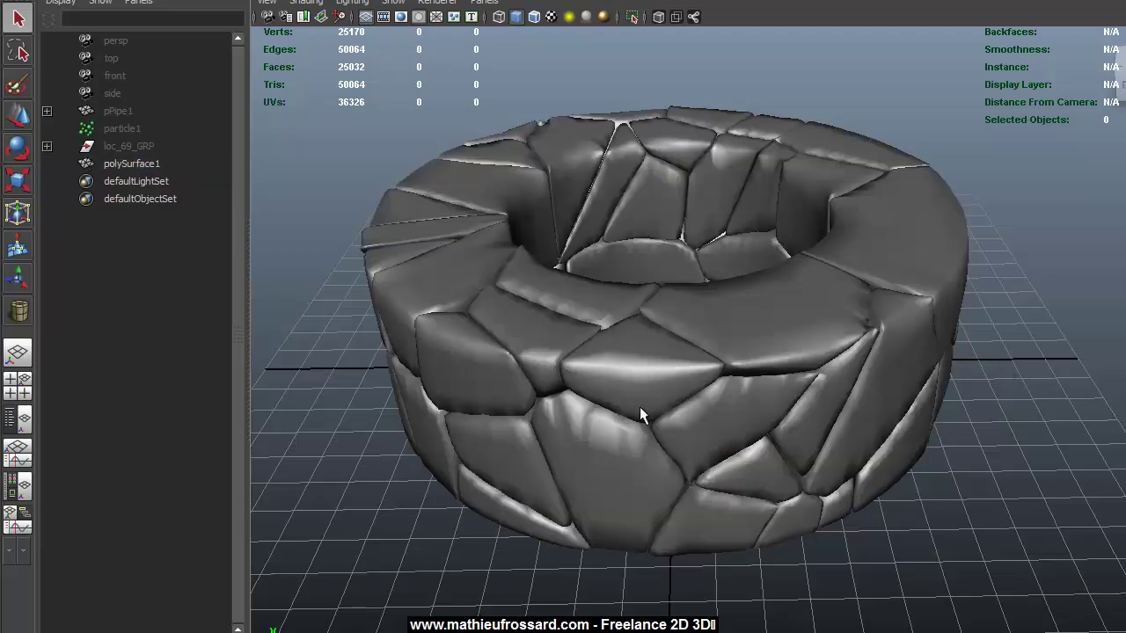
Switch to ZBrush and prepare an empty canvas with the interface hidden
left_click(420, 629)
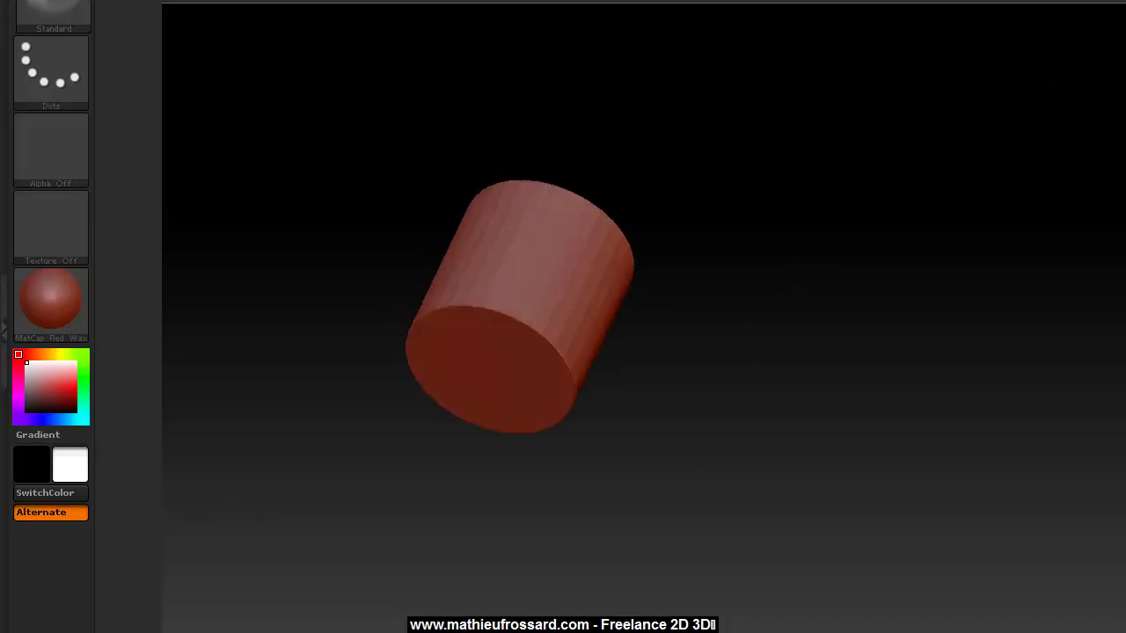
left_click_drag(1100, 97, 965, 134)
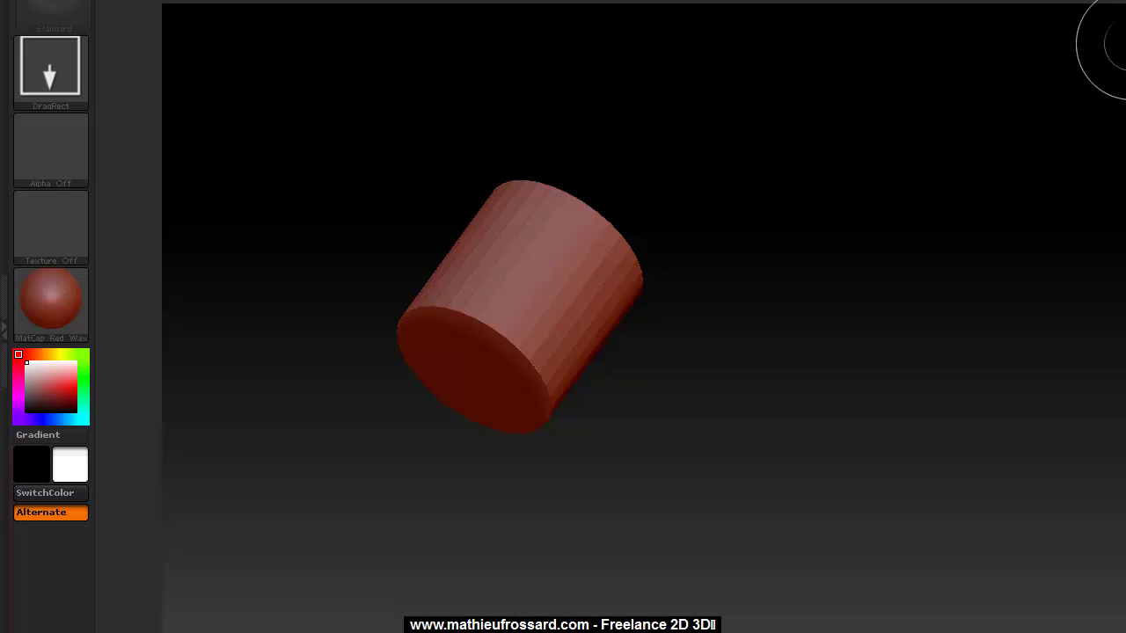
key("ctrl+n")
key("Tab")
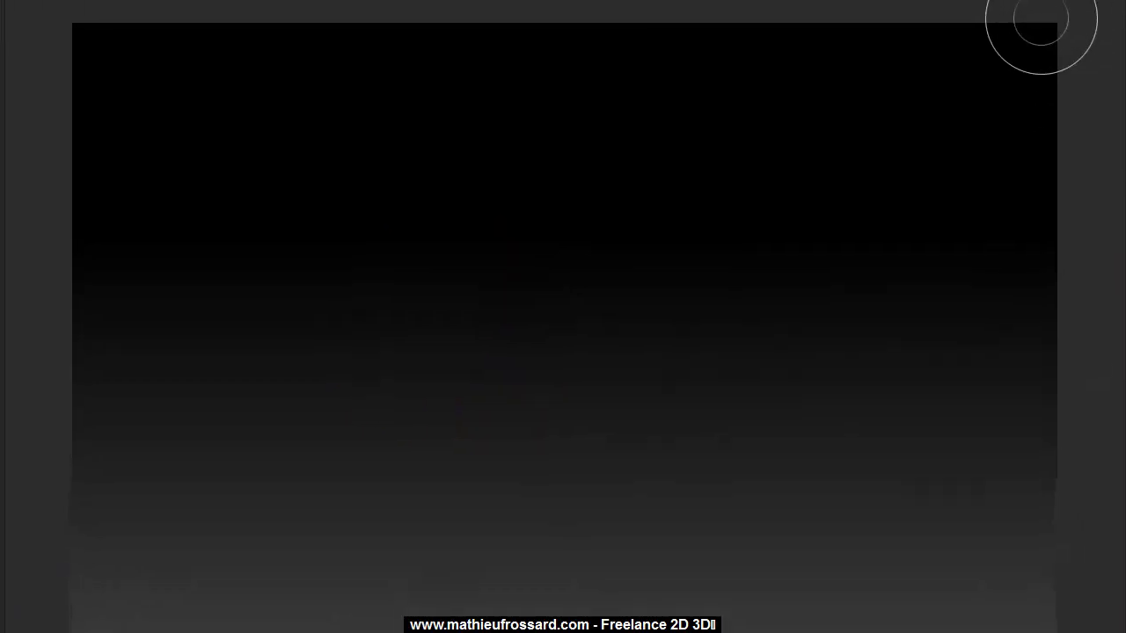
Import the mesh Test four.obj from the desktop
key("ctrl+shift+i")
left_click_drag(718, 23, 632, 58)
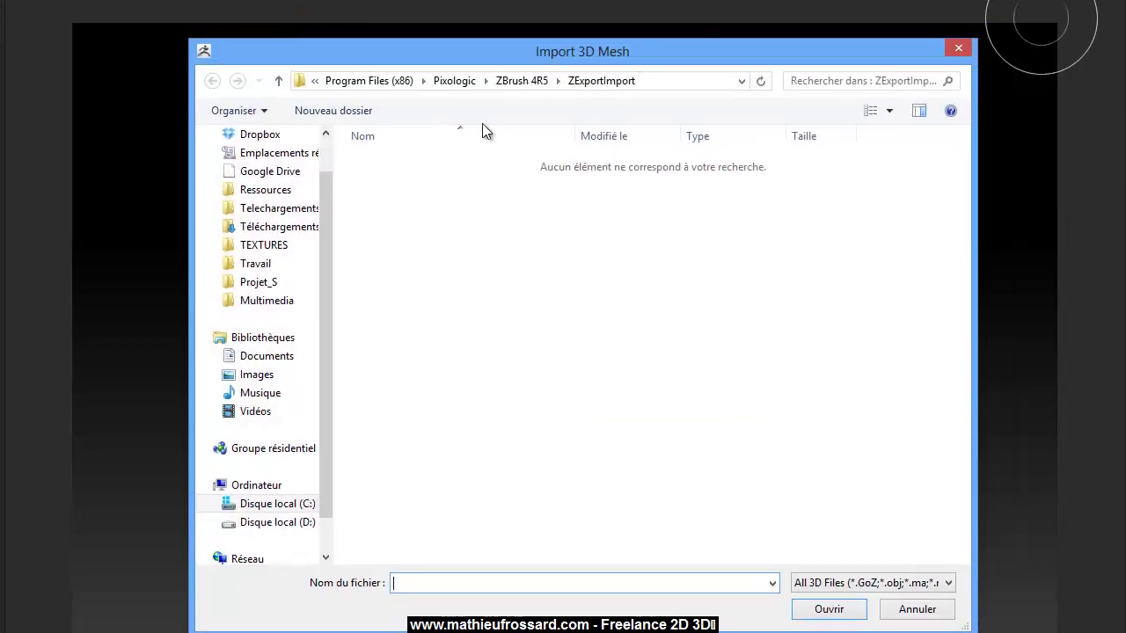
left_click_drag(320, 184, 322, 146)
left_click(246, 161)
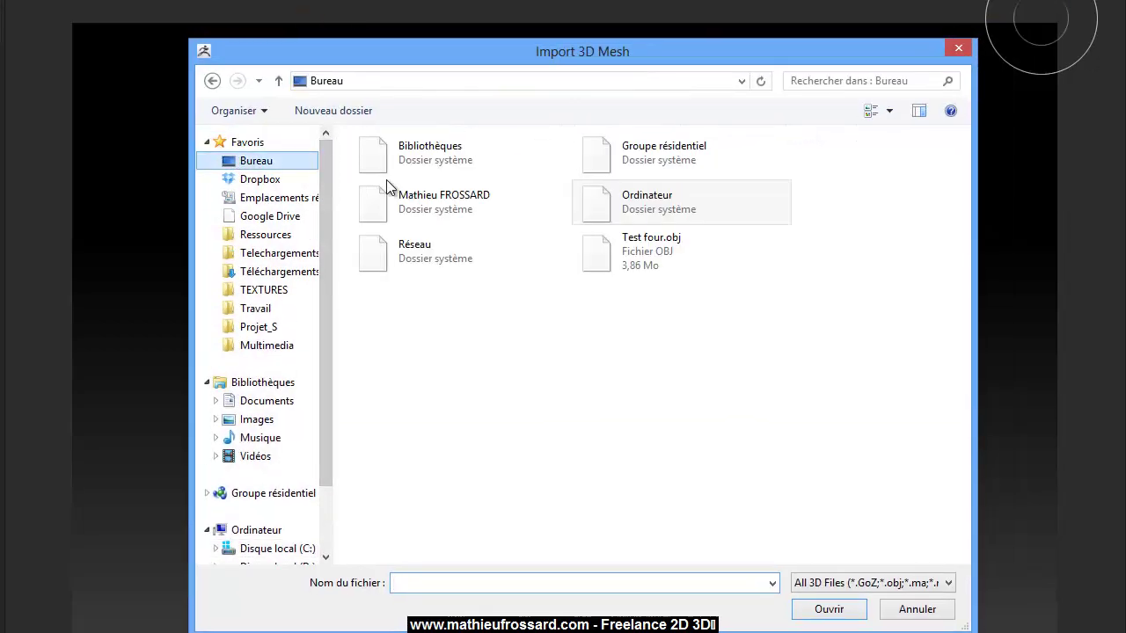
left_click(625, 255)
left_click(829, 609)
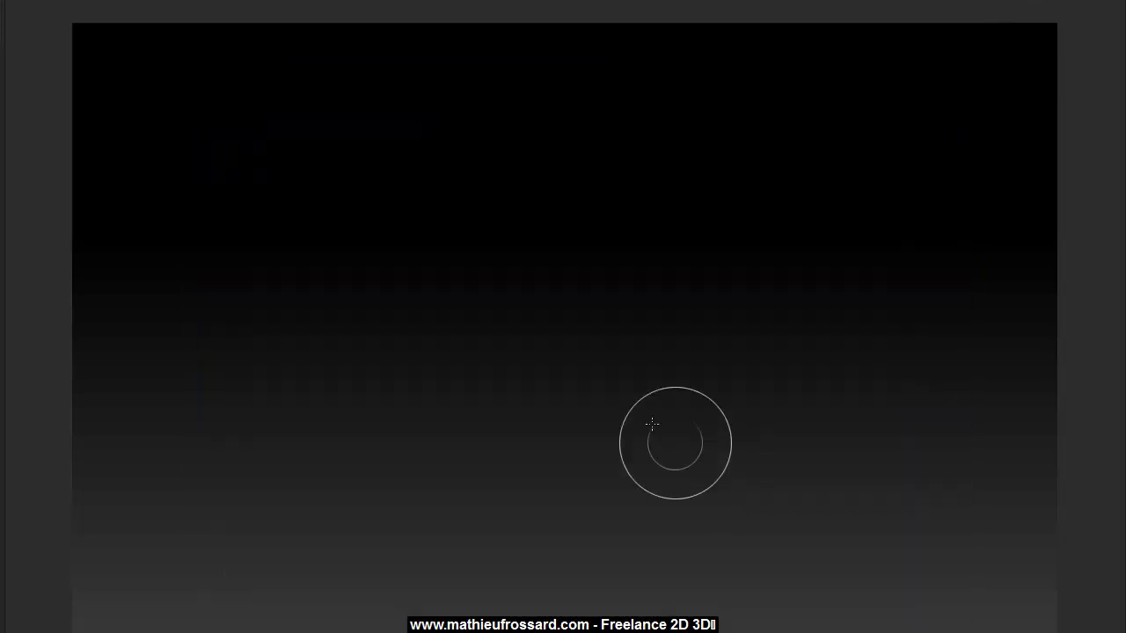
Draw the imported stone ring on the canvas and frame it at a tilted angle in edit mode
mouse_move(557, 307)
left_mouse_down()
mouse_move(598, 405)
mouse_move(583, 478)
left_mouse_up()
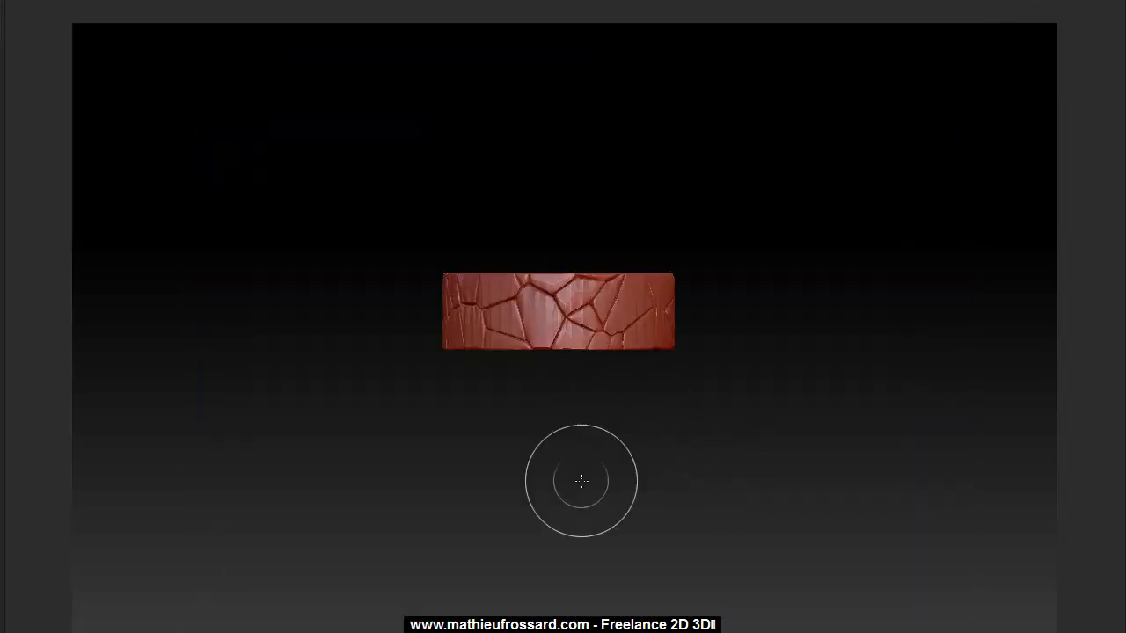
left_click_drag(761, 256, 777, 274)
key("f")
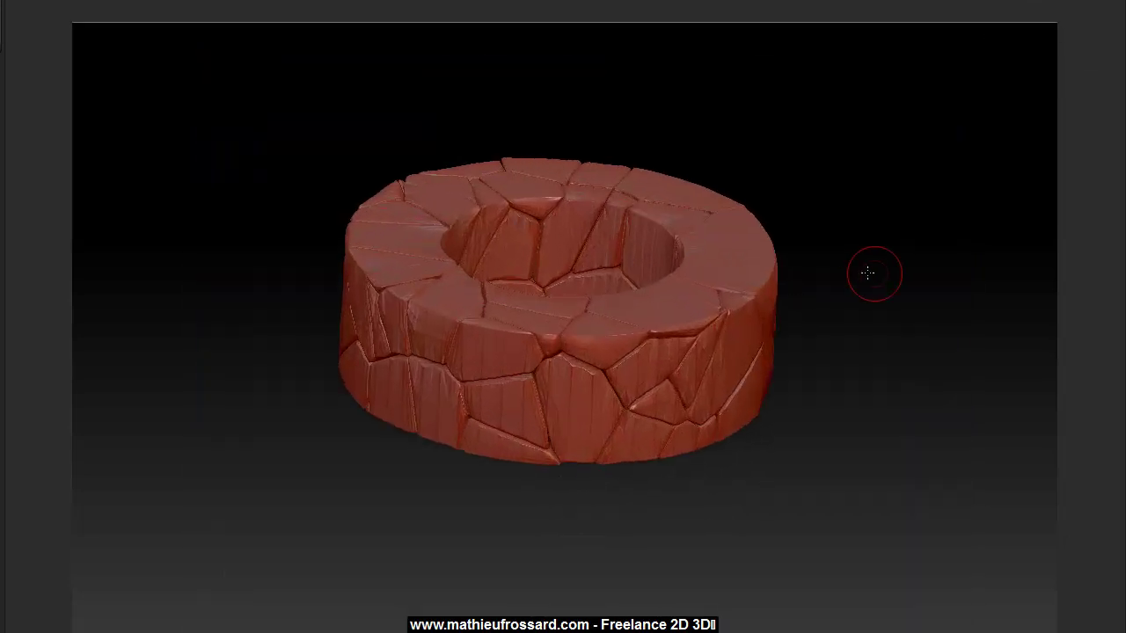
Change the ring's material to MatCap WedClay
left_click_drag(42, 302, 31, 300)
left_click(2, 303)
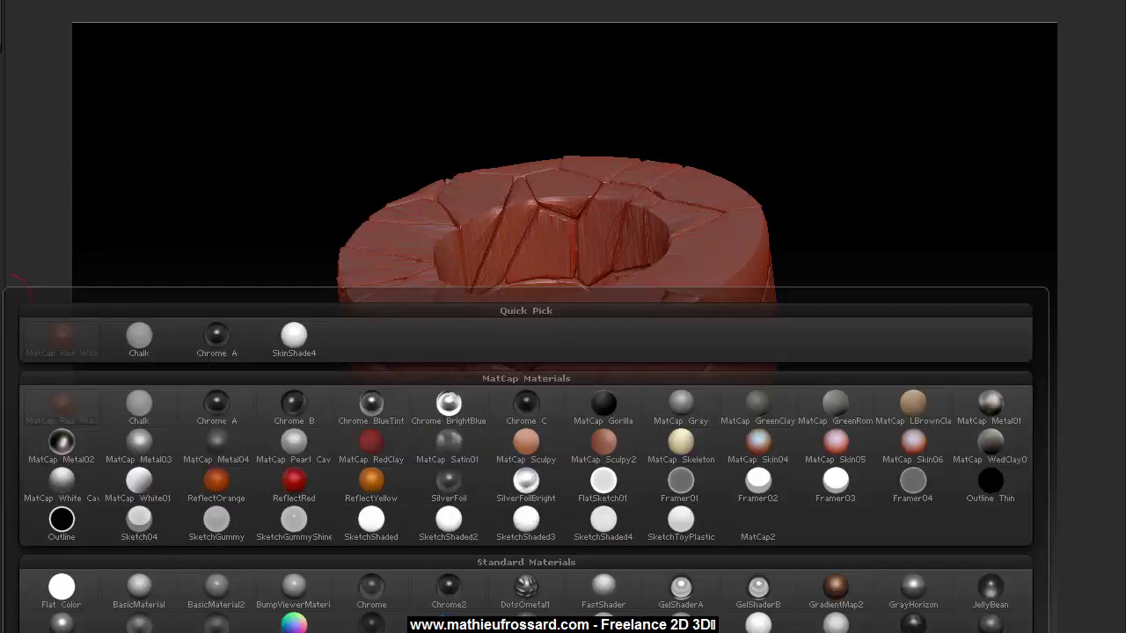
left_click(62, 631)
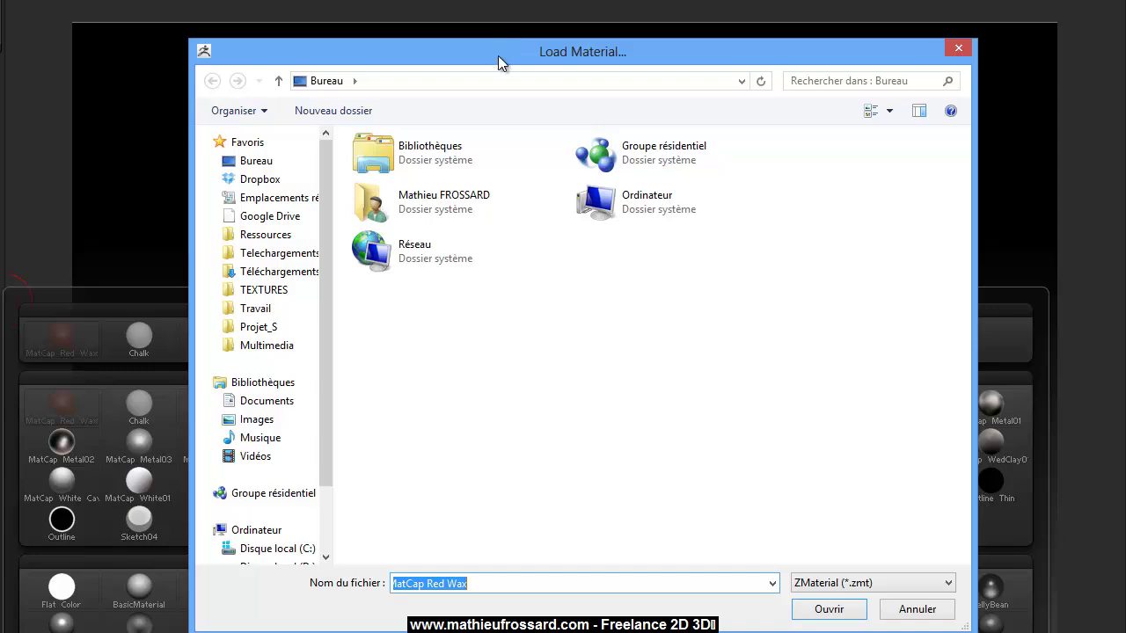
left_click_drag(498, 57, 1125, 118)
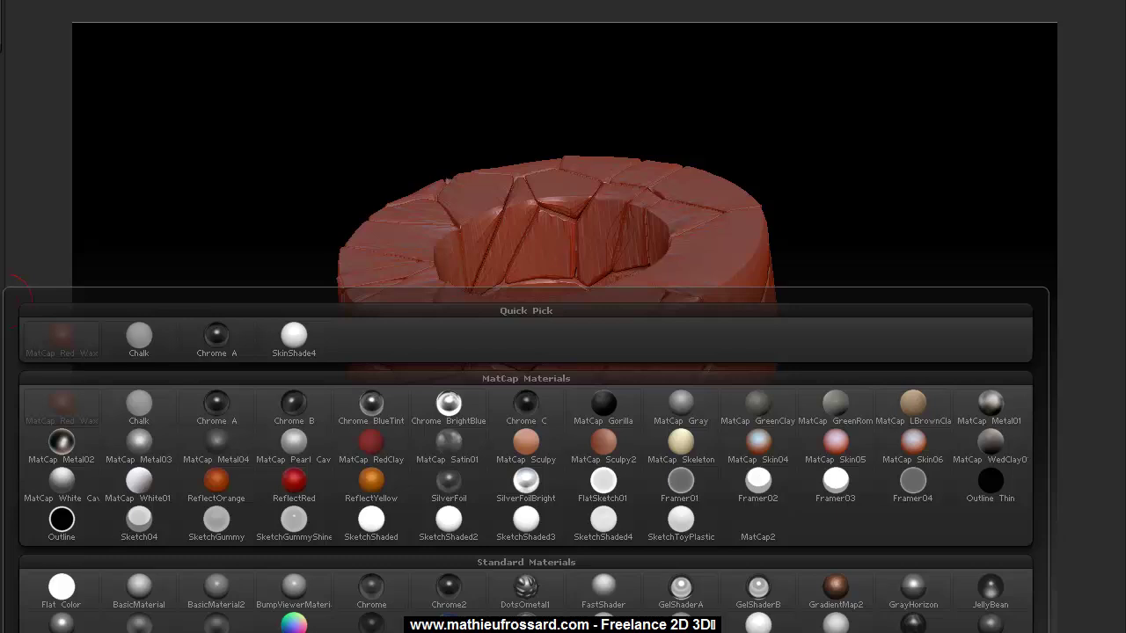
left_click(991, 443)
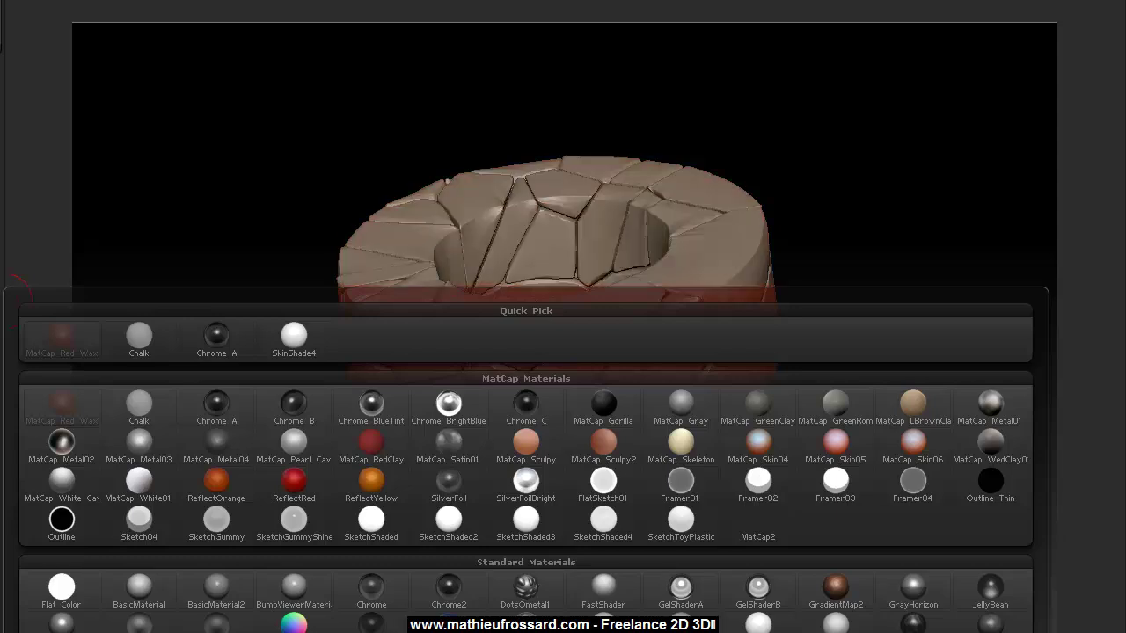
Turn on the wireframe display for the stone ring and examine its topology from a closer, tilted angle
left_click_drag(731, 114, 872, 121)
key("shift+f")
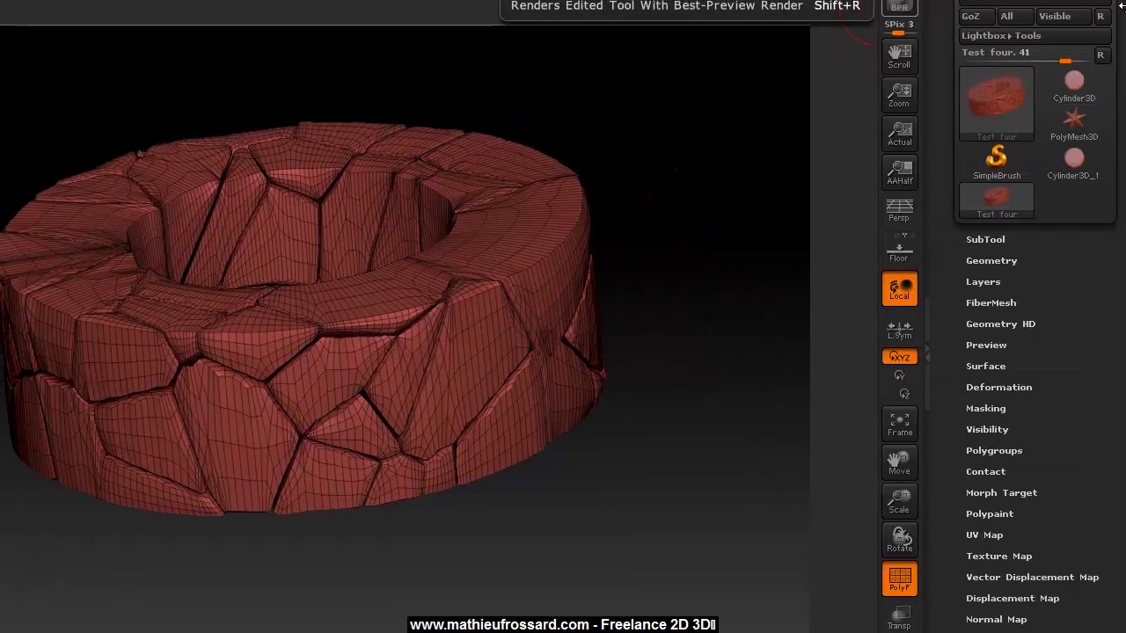
left_click_drag(534, 108, 698, 140)
Remesh the stone ring with QRemesher, using the Same polygon count option
left_click(1000, 259)
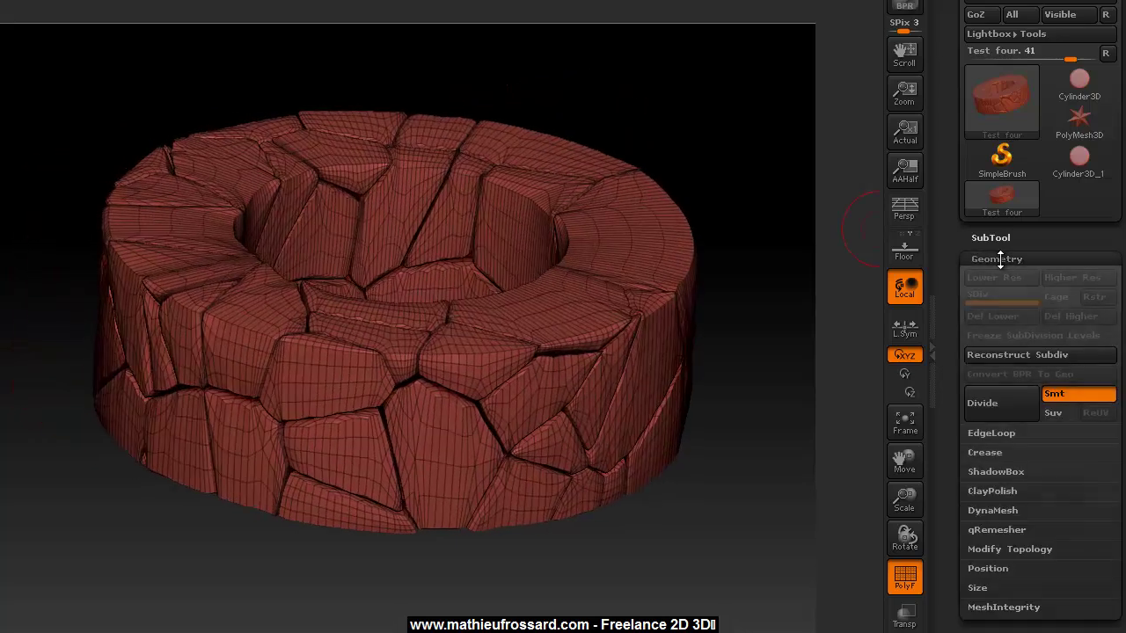
left_click_drag(957, 329, 914, 278)
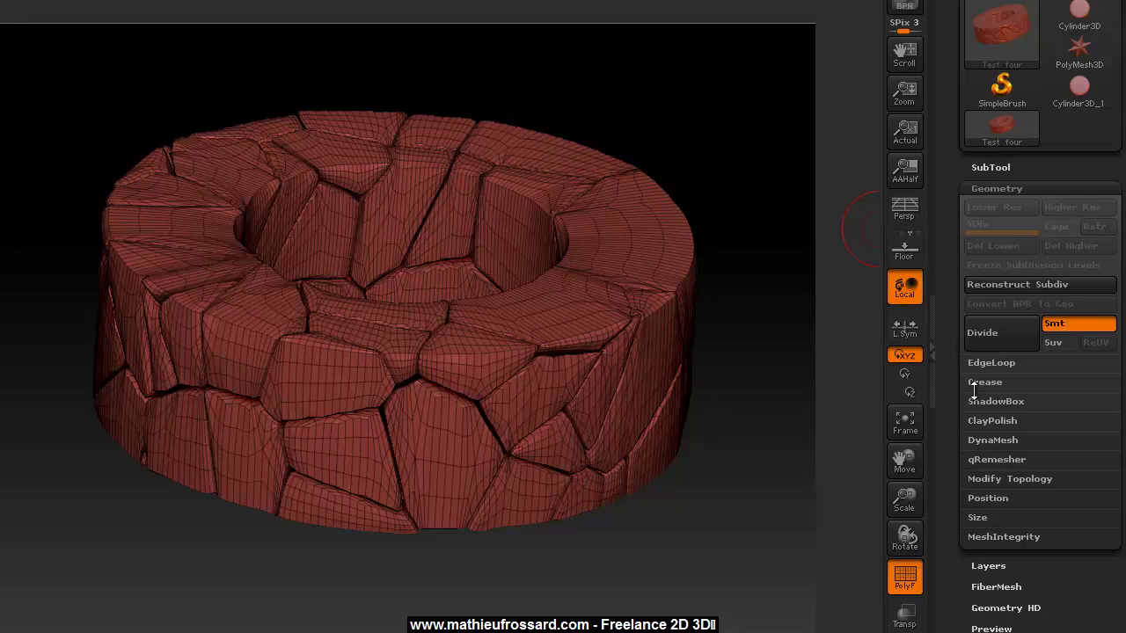
left_click(996, 459)
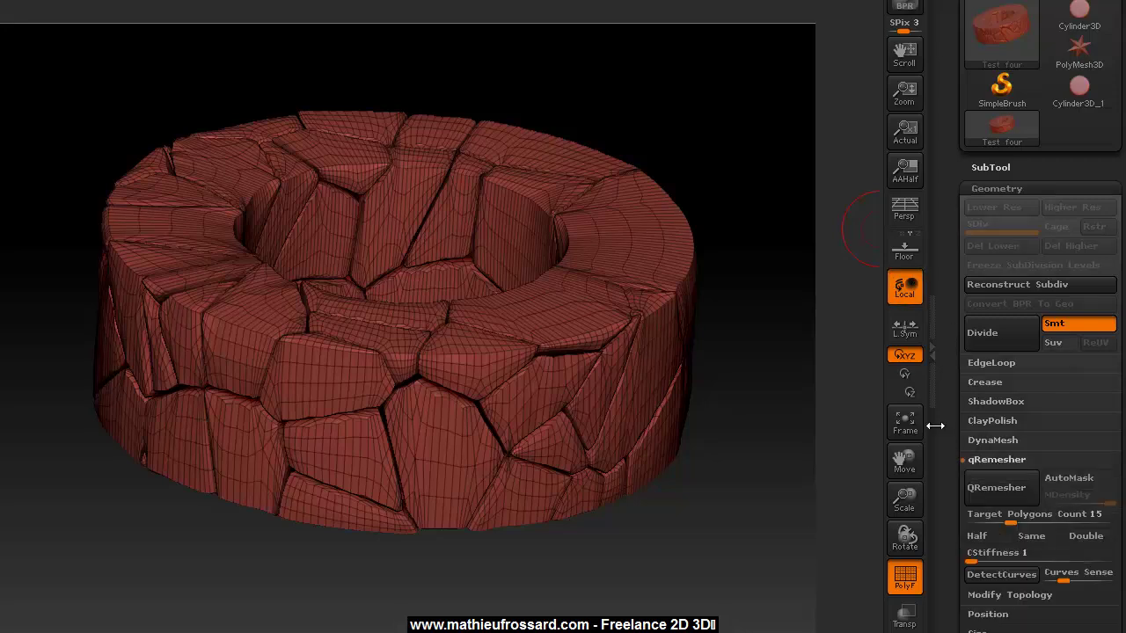
left_click_drag(948, 426, 936, 331)
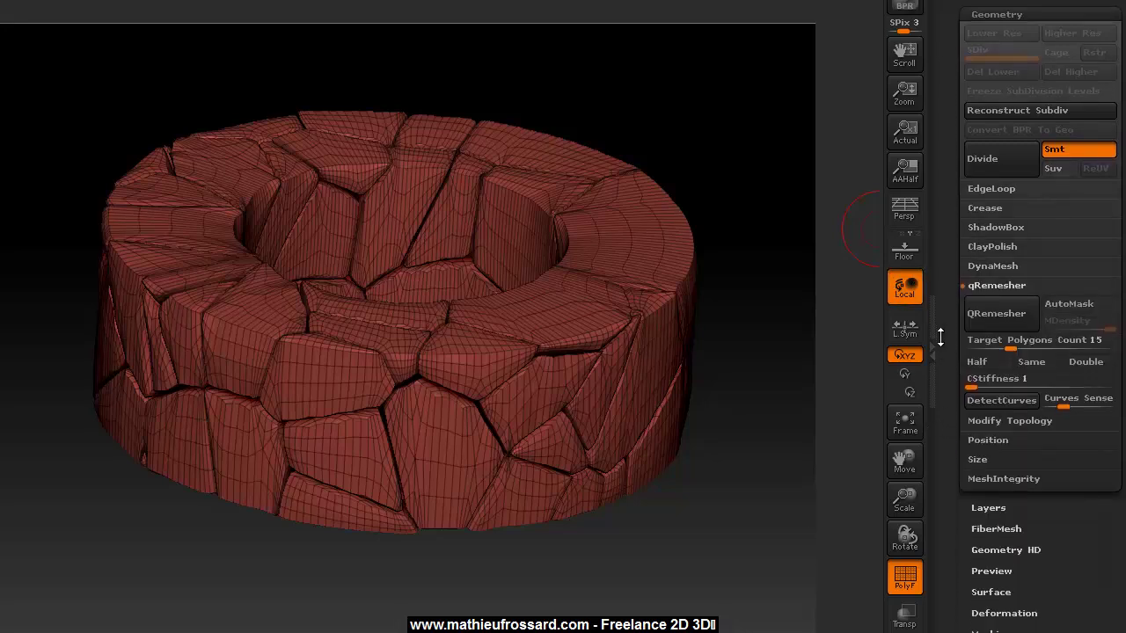
left_click(1038, 362)
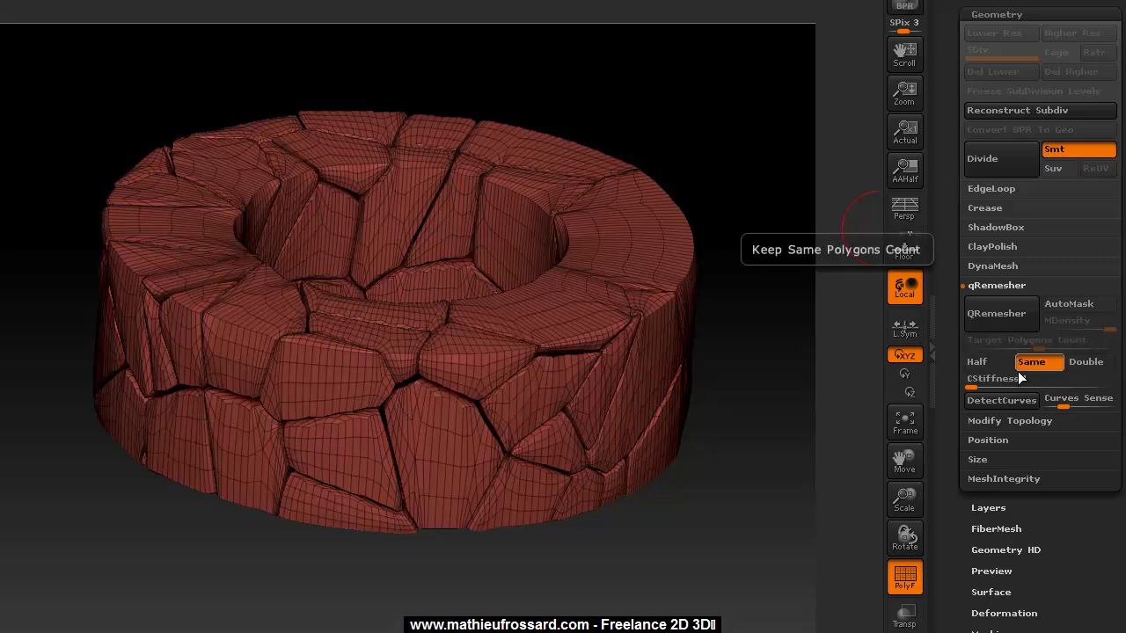
left_click(994, 314)
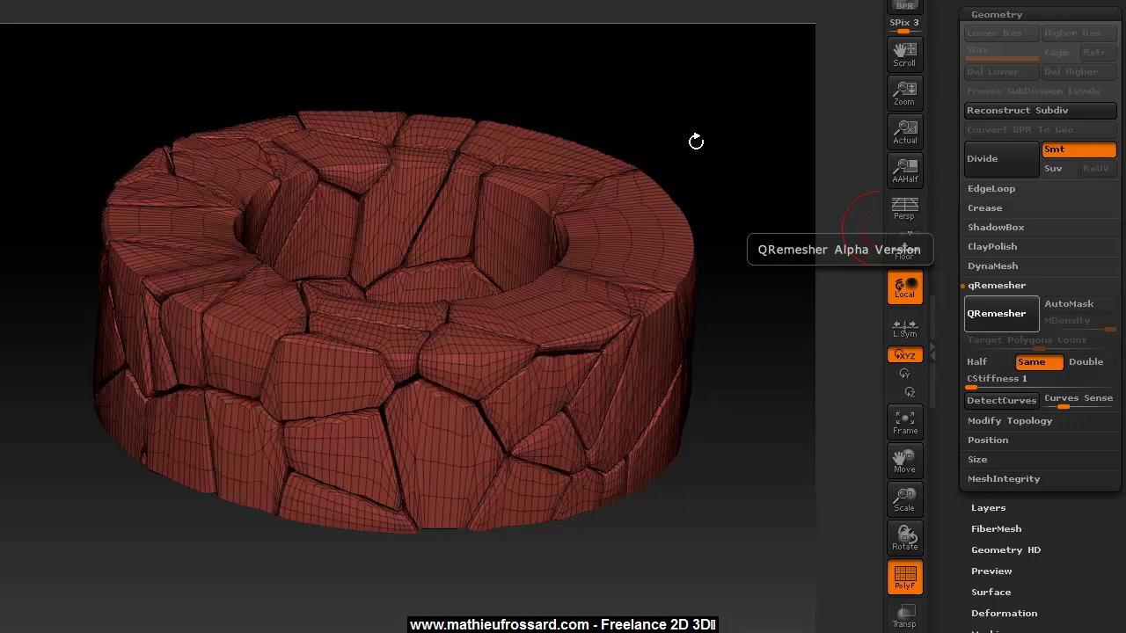
mouse_move(696, 142)
left_mouse_down()
mouse_move(713, 125)
mouse_move(700, 121)
mouse_move(709, 143)
mouse_move(698, 181)
mouse_move(688, 160)
left_mouse_up()
Subdivide the remeshed ring up to level 4 and view it without the wireframe
key("ctrl+d")
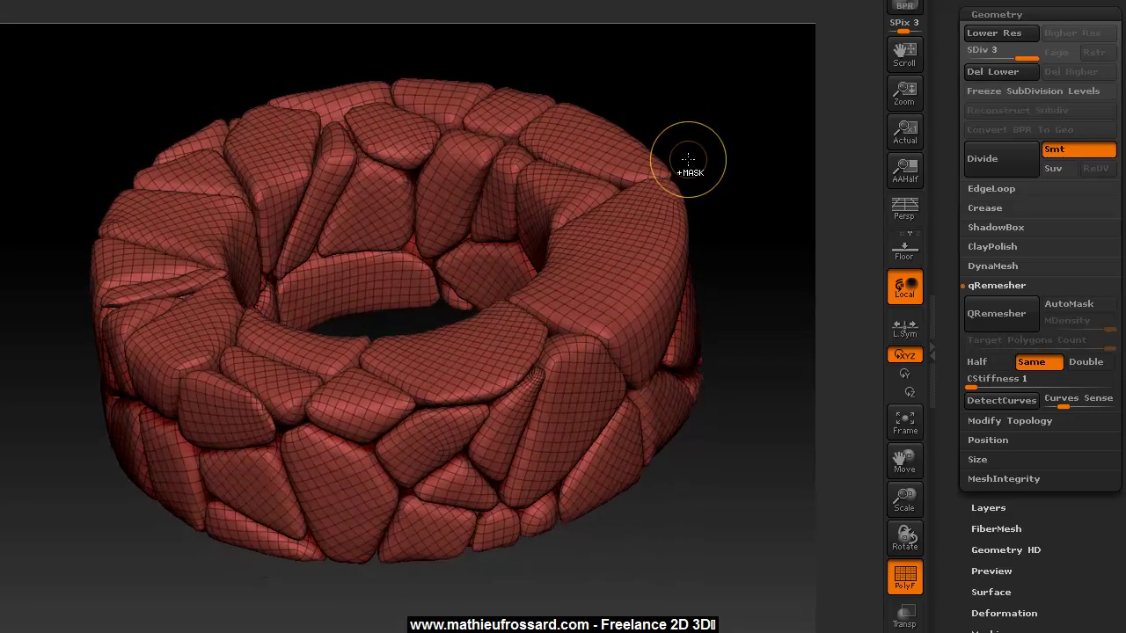
key("ctrl+d")
key("shift+f")
left_click_drag(695, 159, 726, 129)
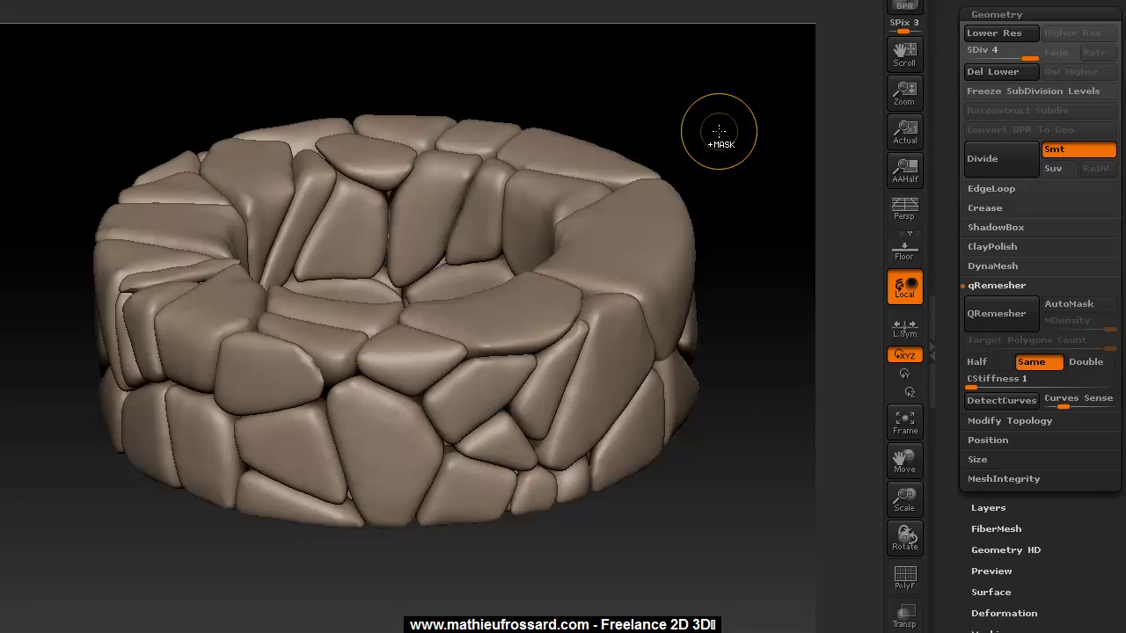
Undo the ring's subdivisions and turn the wireframe display back on
key("ctrl+z")
key("ctrl+z")
key("ctrl+z")
key("shift+f")
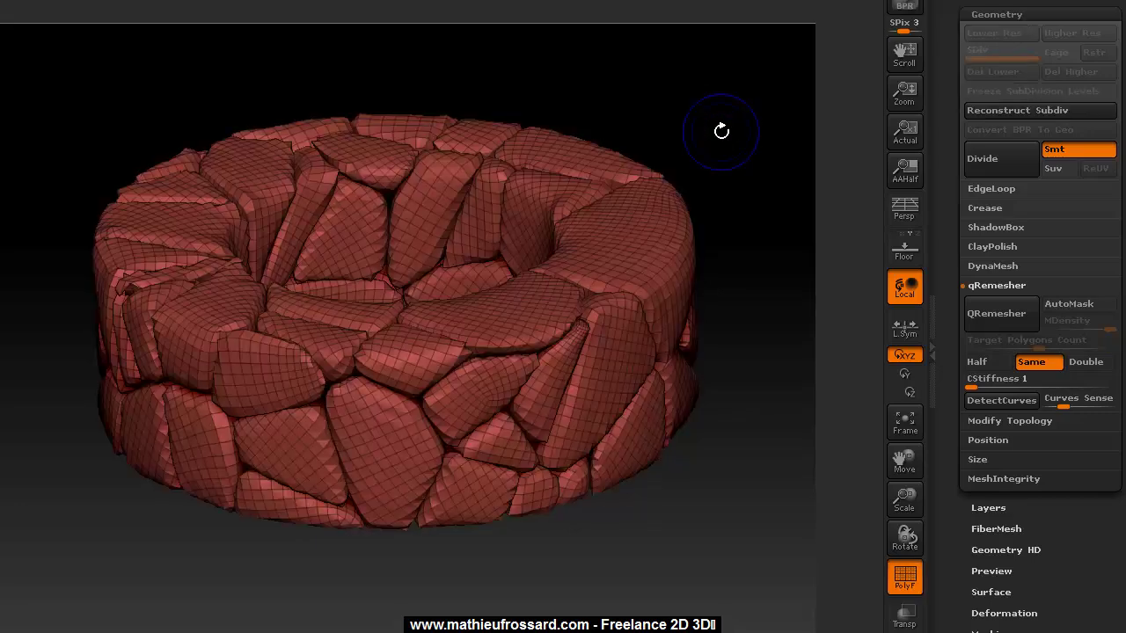
Check the remeshed ring's polygon count, and undo the remesh to restore the imported topology
left_click_drag(955, 40, 955, 161)
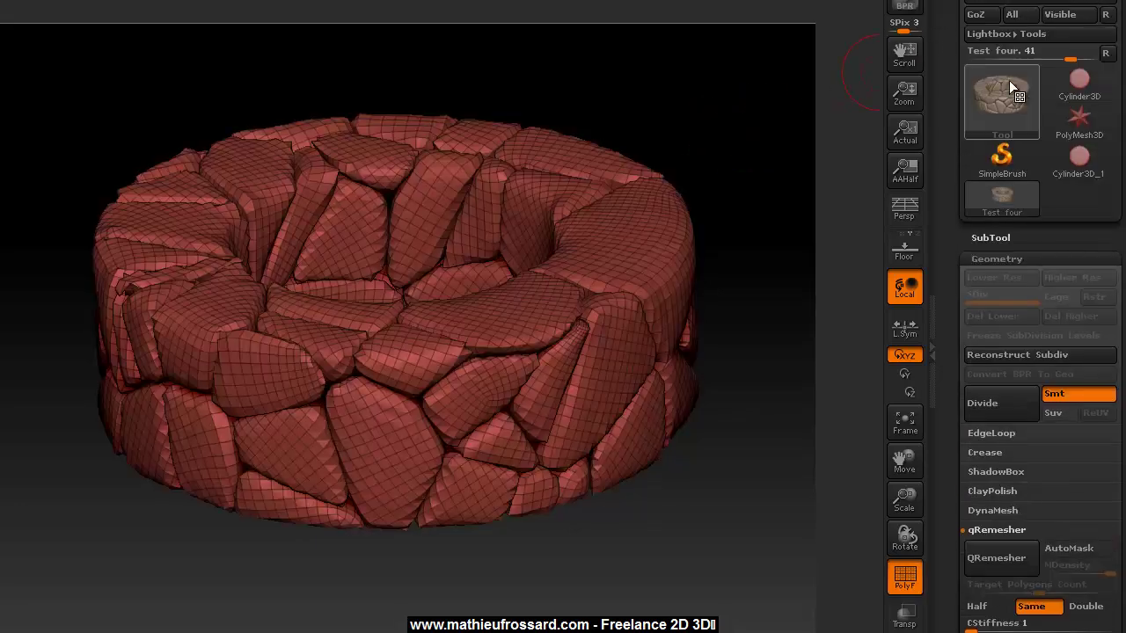
mouse_move(1010, 78)
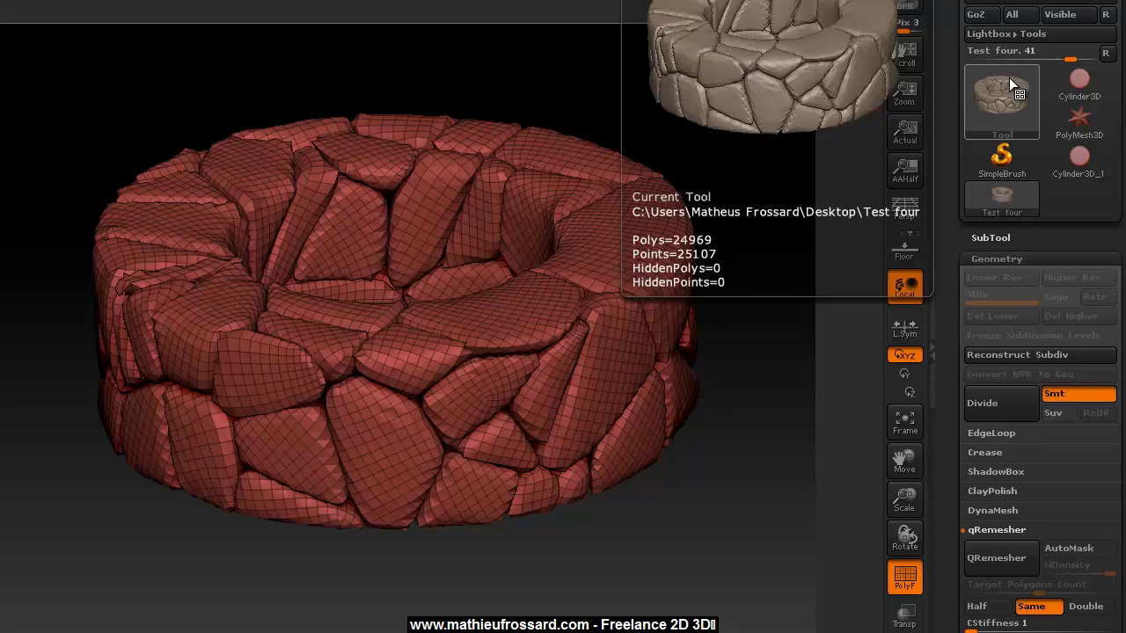
left_click_drag(707, 149, 725, 106)
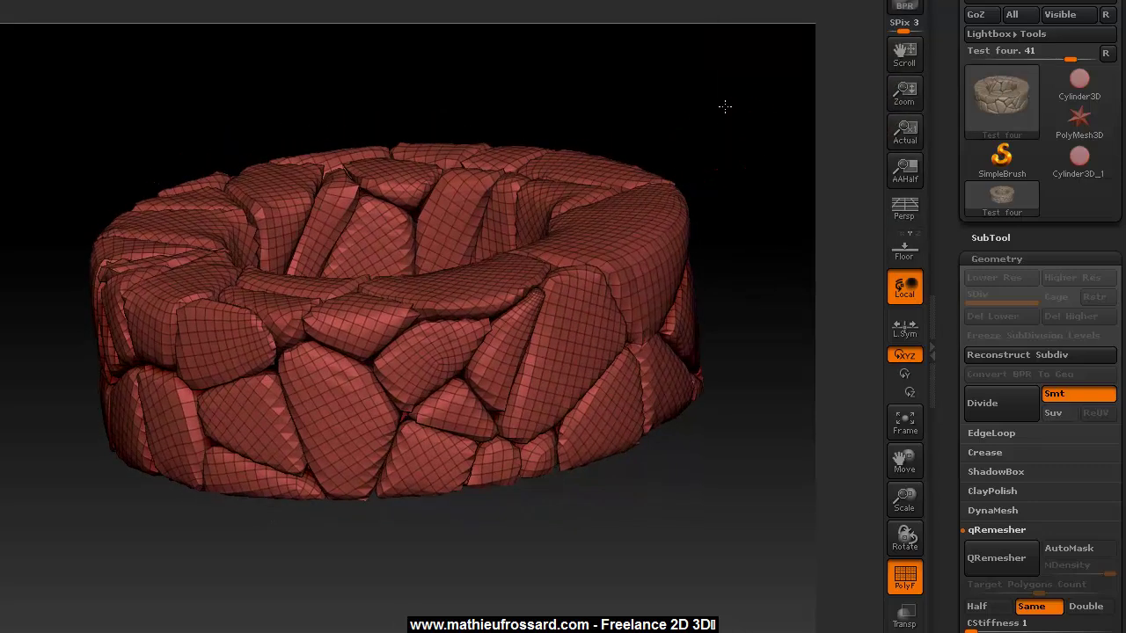
key("ctrl+z")
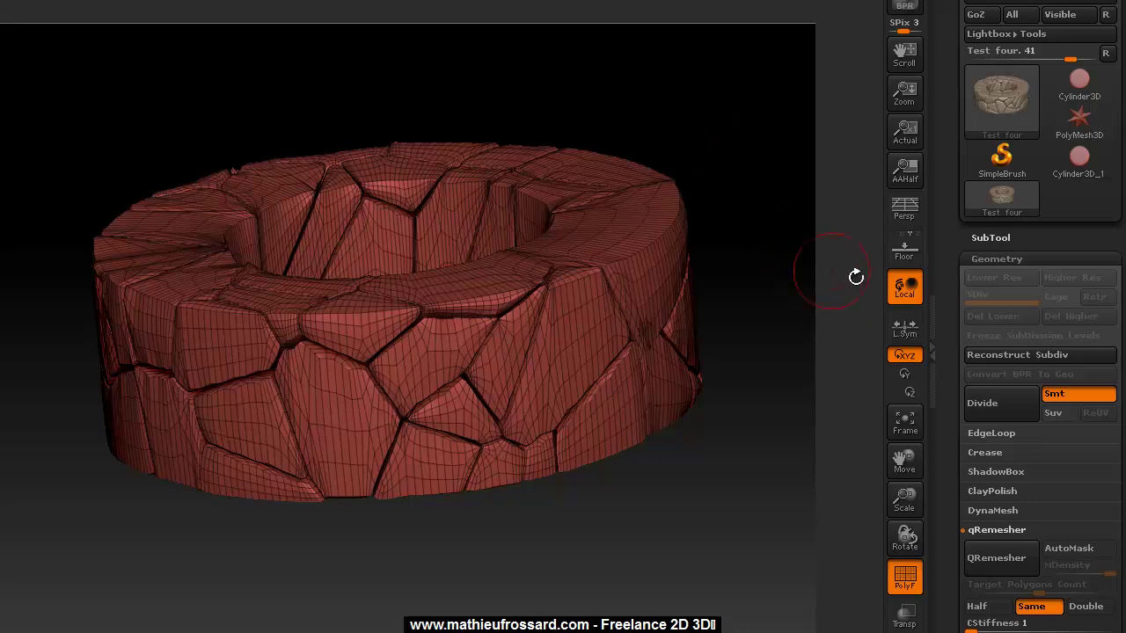
left_click_drag(766, 249, 756, 249)
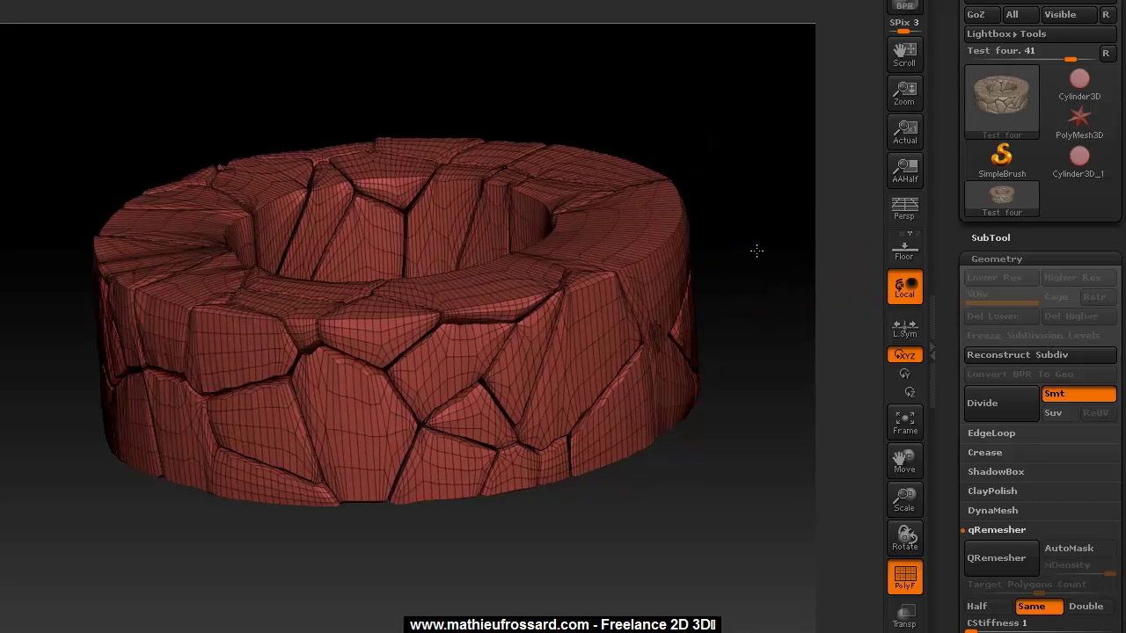
Divide the ring once with Smt off and once with Smt on, and hide the wireframe
left_click_drag(949, 267, 928, 173)
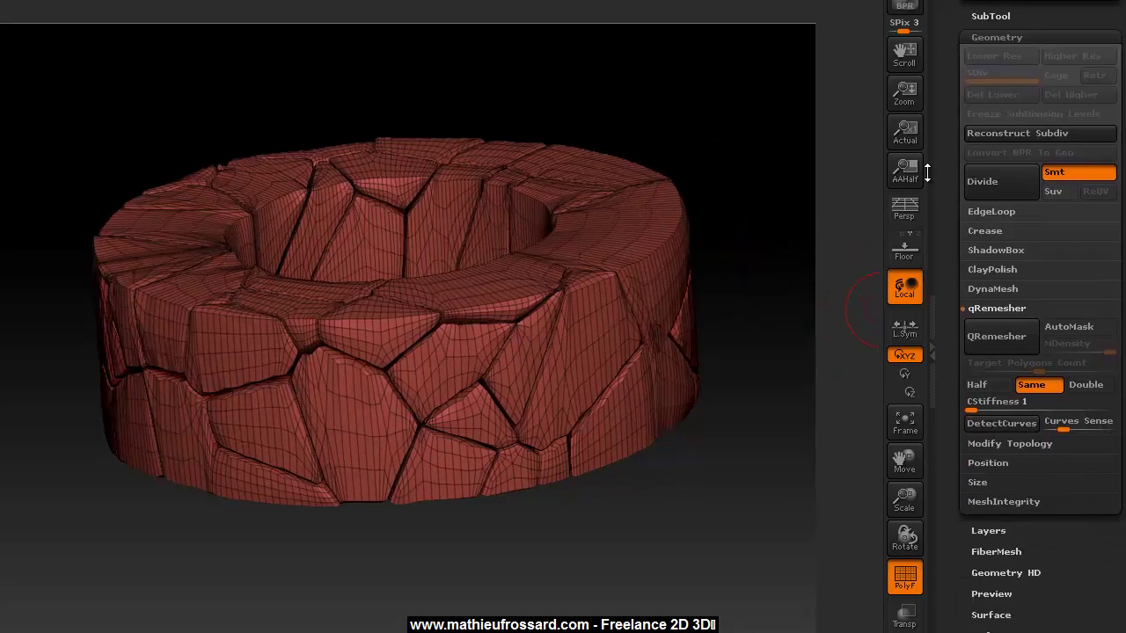
left_click_drag(736, 245, 721, 269)
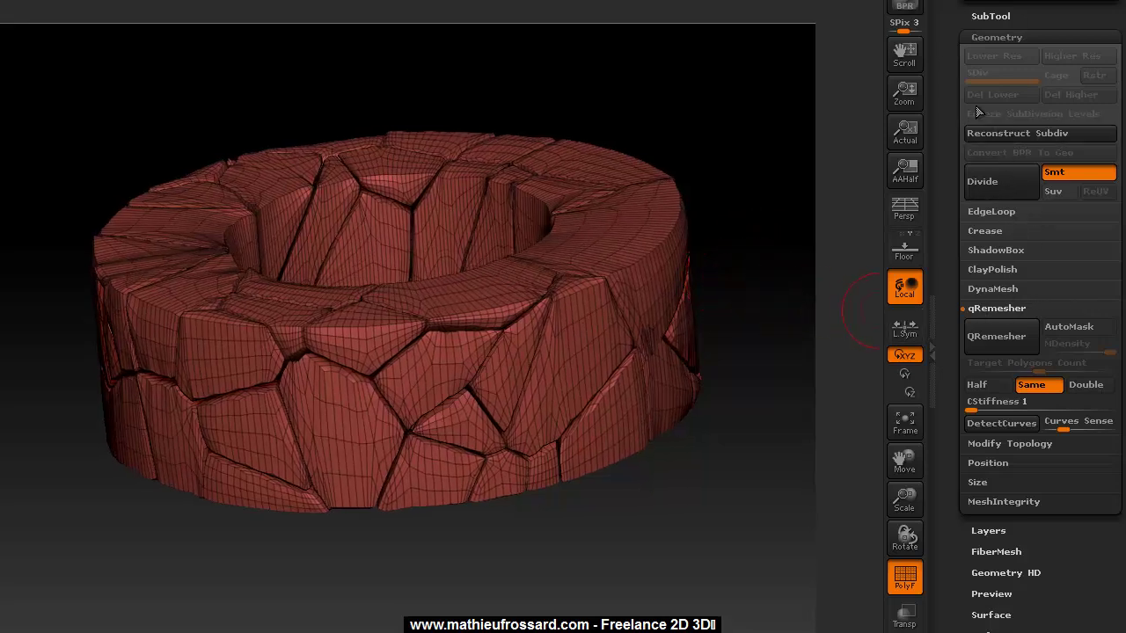
scroll(952, 88, "up", 1)
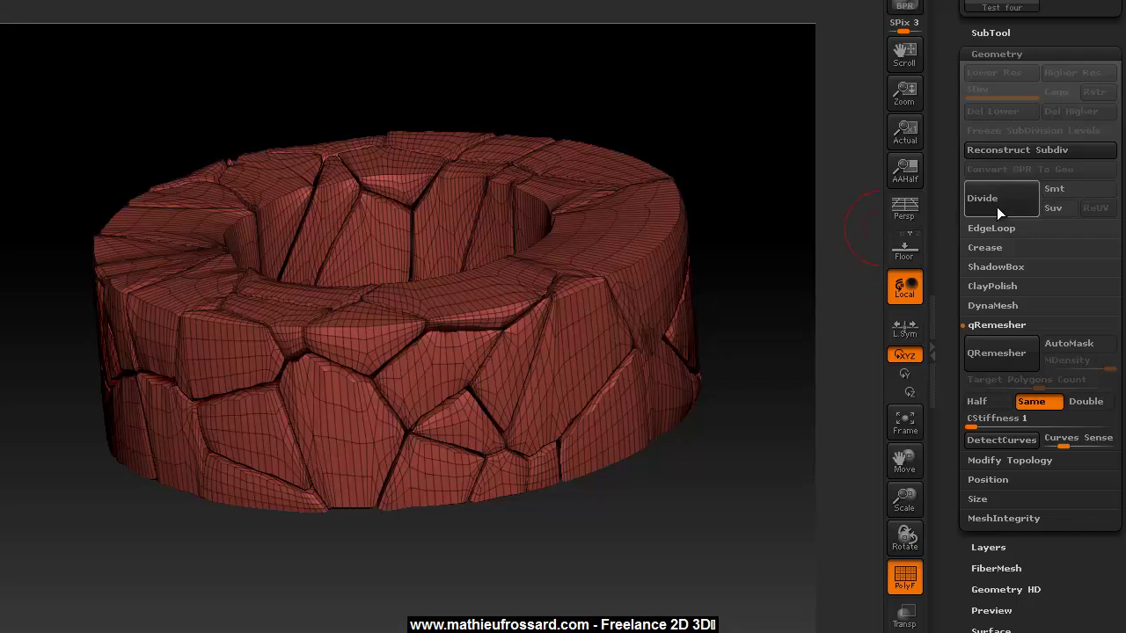
left_click(996, 206)
left_click(1069, 190)
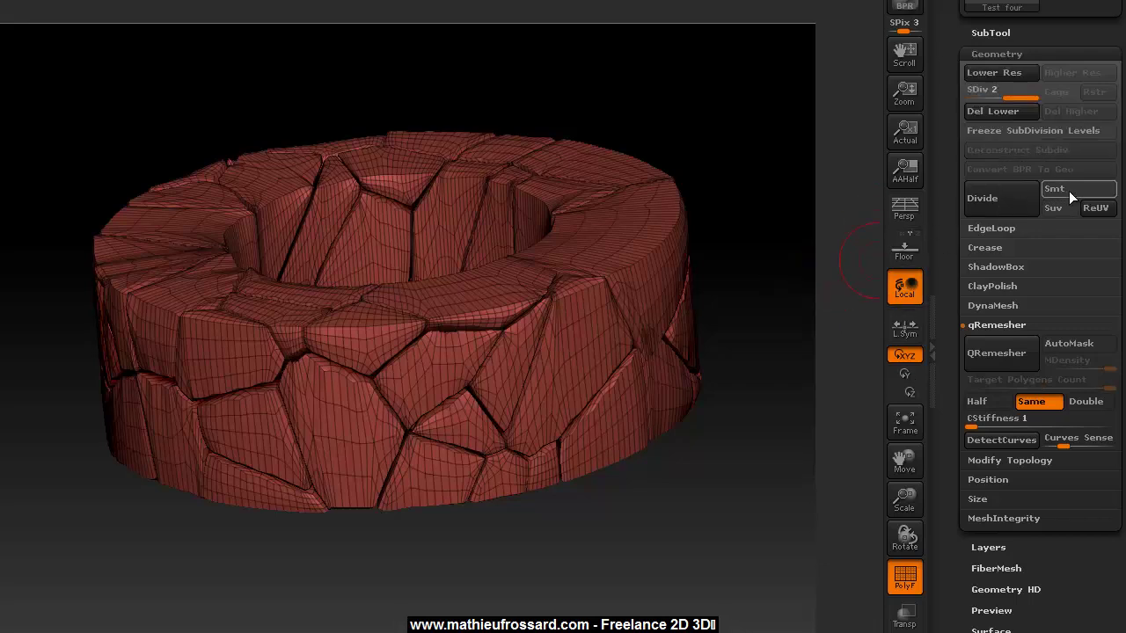
left_click(1003, 207)
key("shift+f")
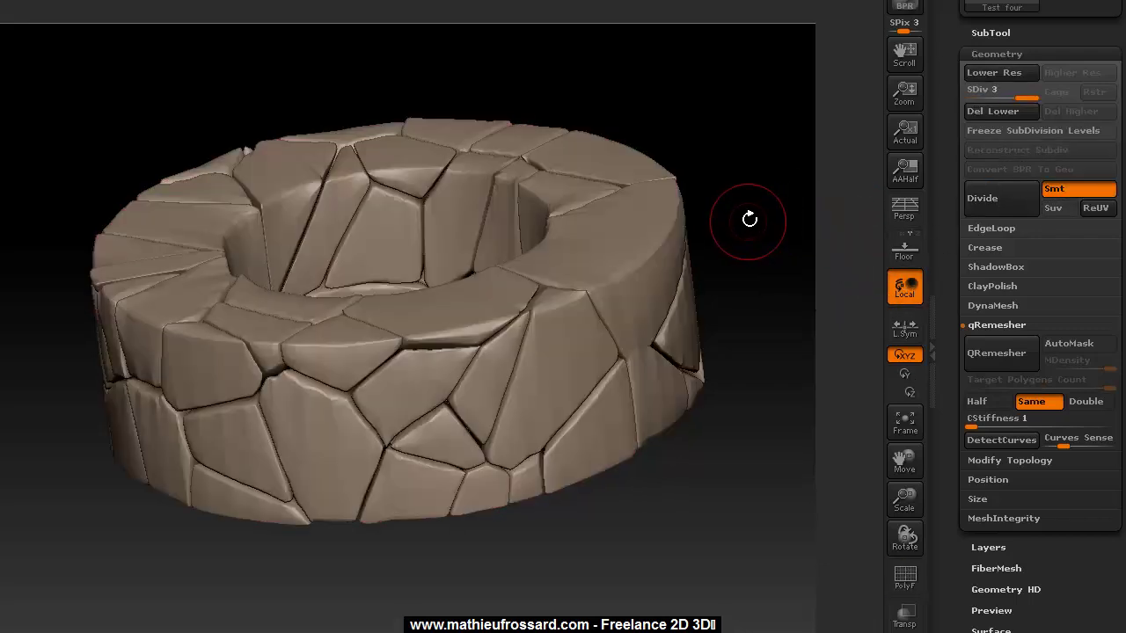
left_click_drag(749, 219, 759, 216)
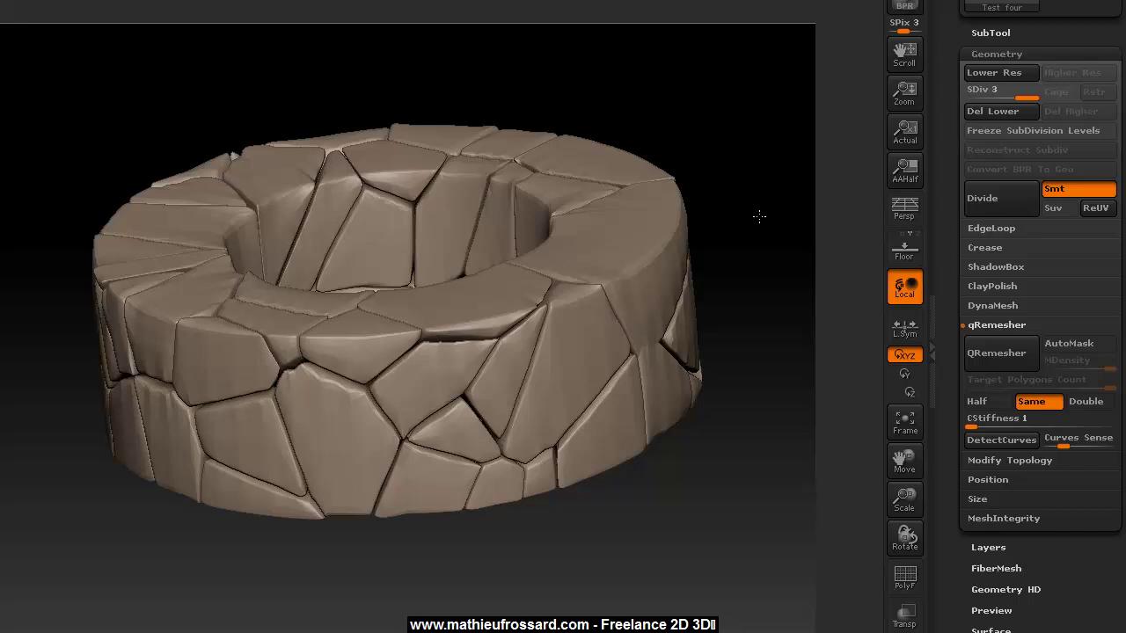
Delete the ring's lower subdivision levels and briefly inspect the dense mesh's wireframe
left_click(997, 112)
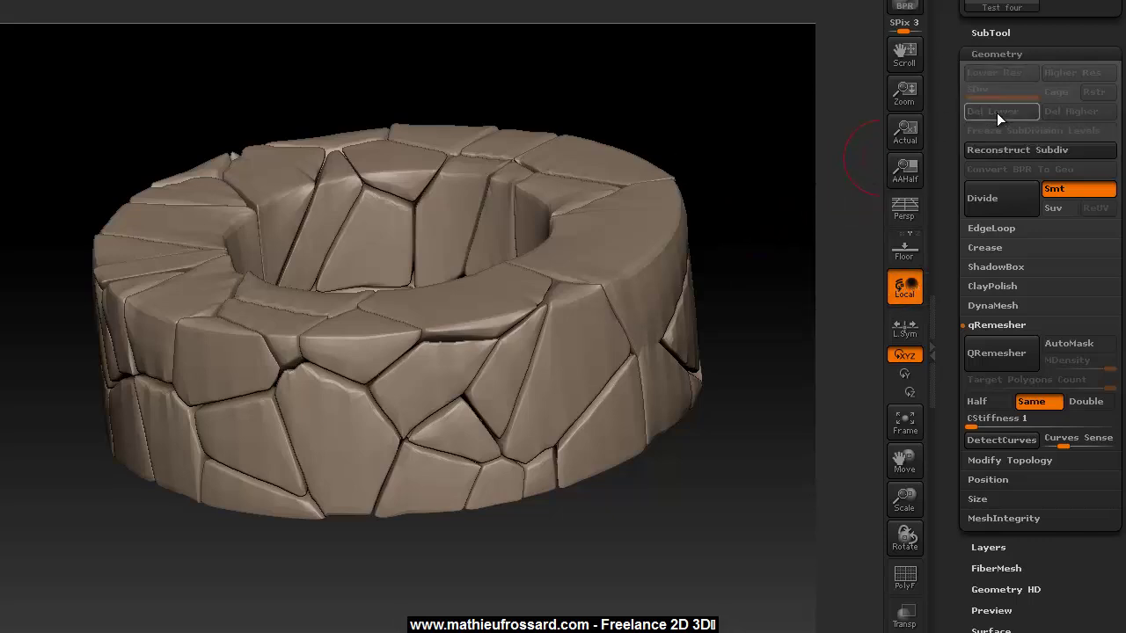
left_click_drag(744, 196, 748, 188)
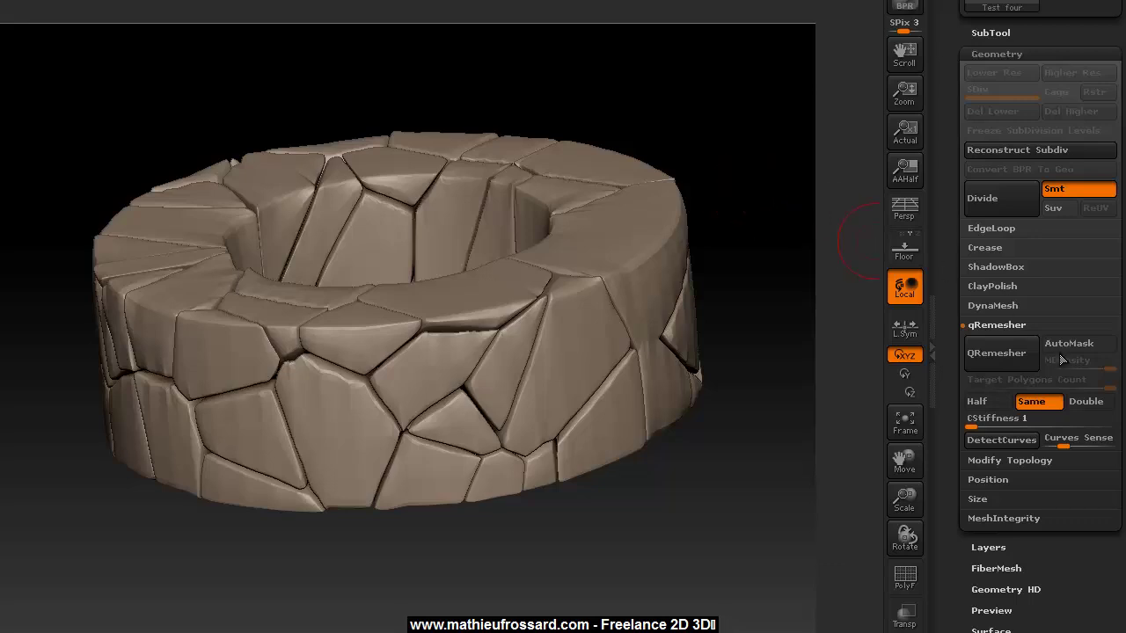
key("shift+f")
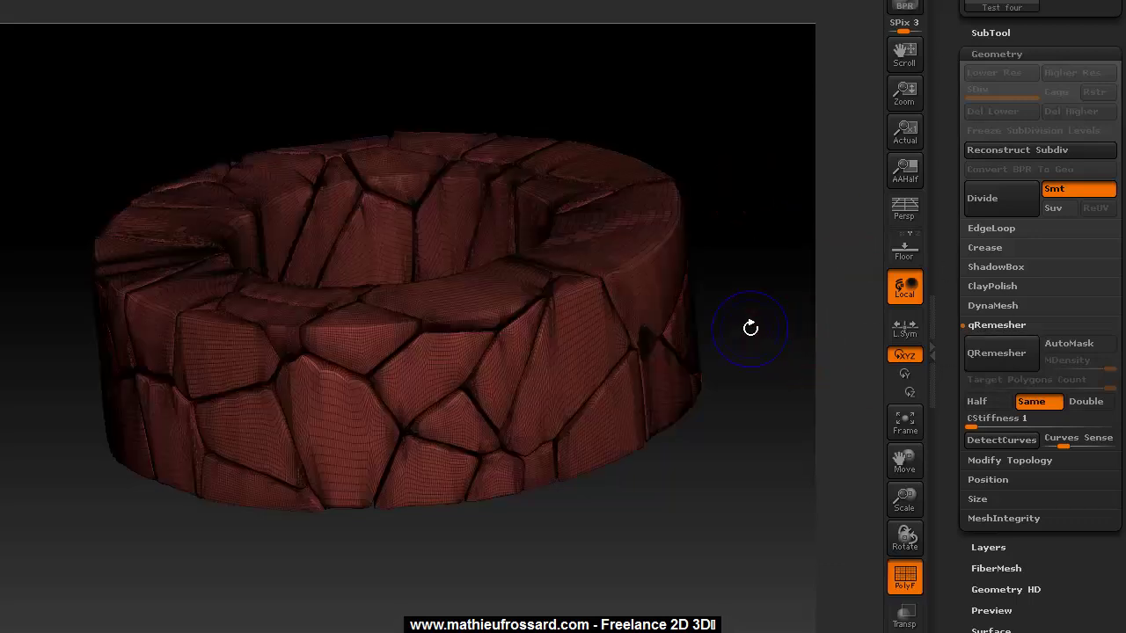
key("shift+f")
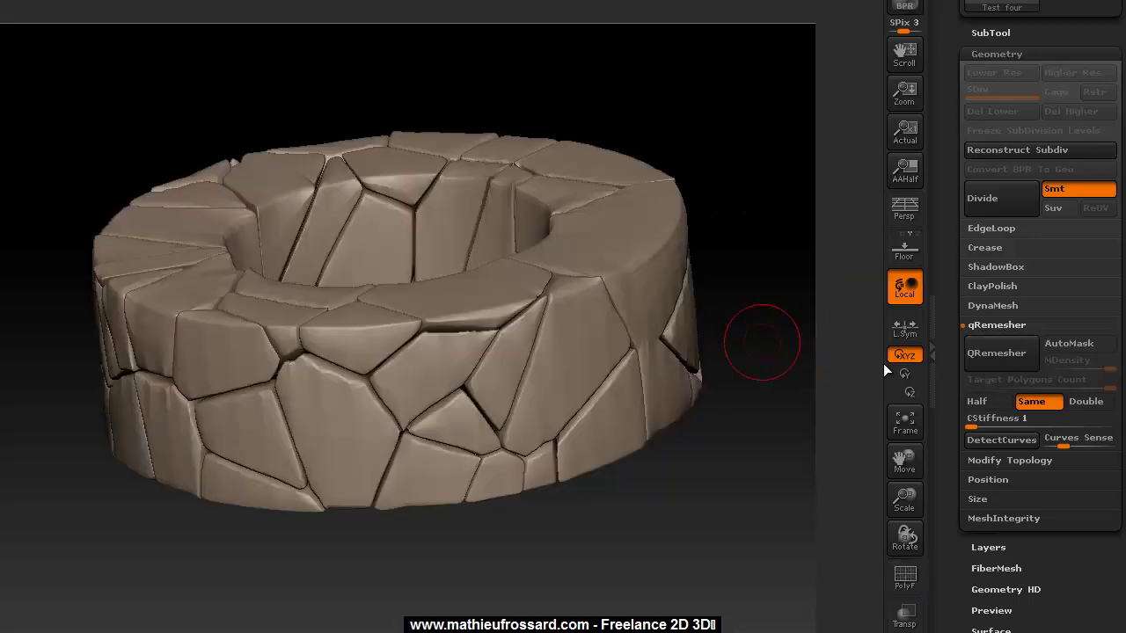
Remesh the dense ring with QRemesher at Half the polygon count and inspect the new topology on its outer stones
left_click(992, 401)
left_click(1002, 353)
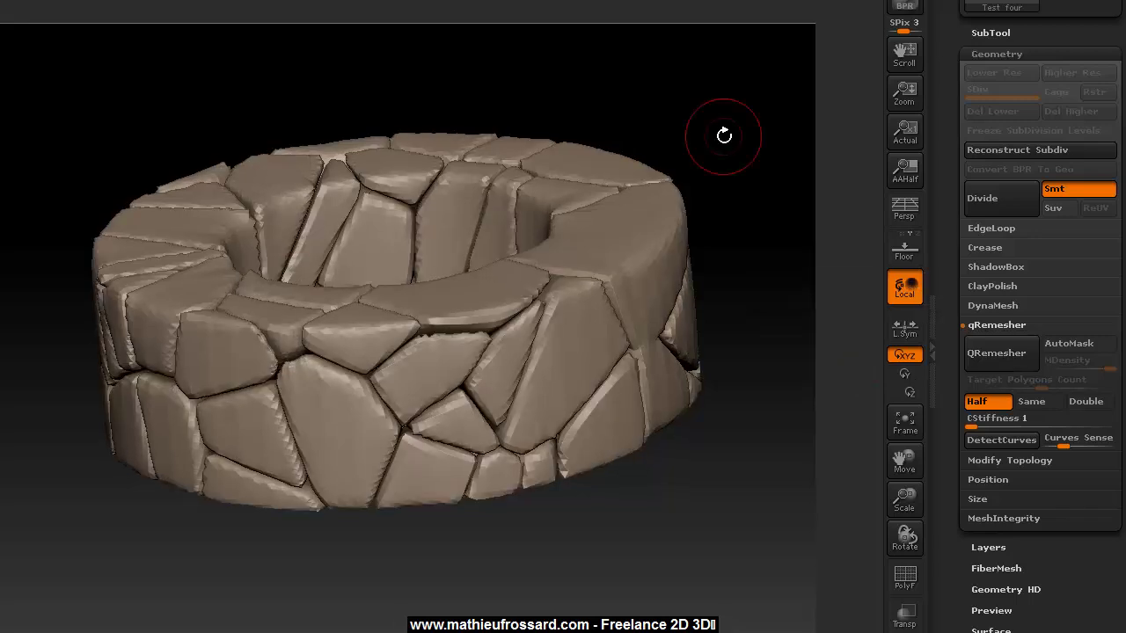
key("shift+f")
left_click_drag(724, 134, 665, 103)
left_click_drag(508, 81, 525, 162, "alt")
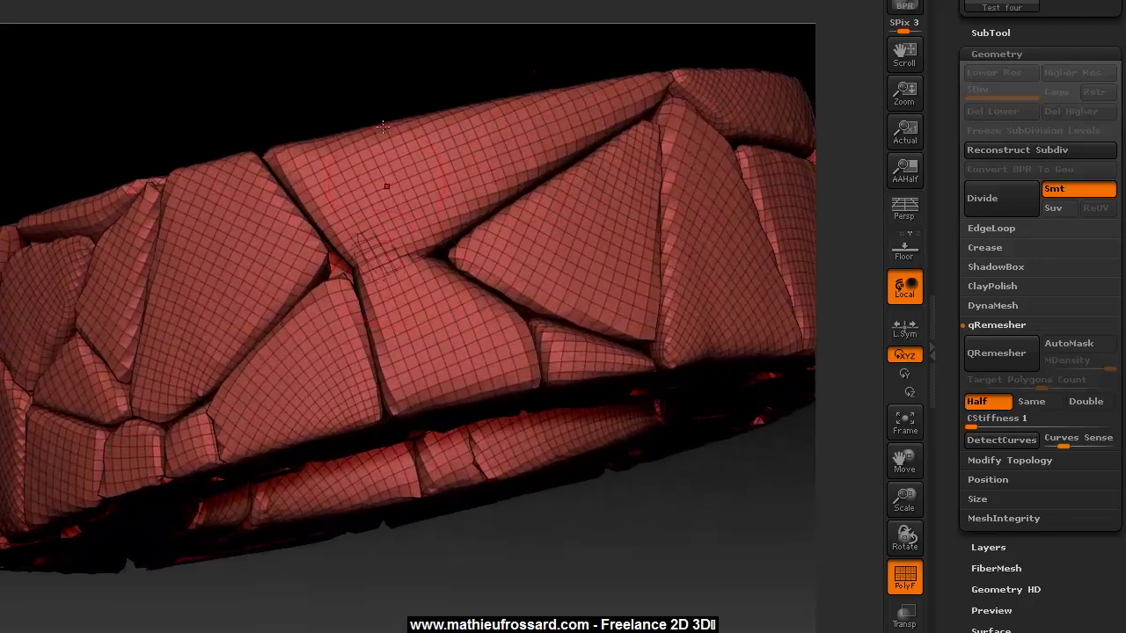
mouse_move(364, 94)
left_mouse_down()
mouse_move(335, 53)
mouse_move(424, 68)
mouse_move(417, 79)
left_mouse_up()
key("shift+f")
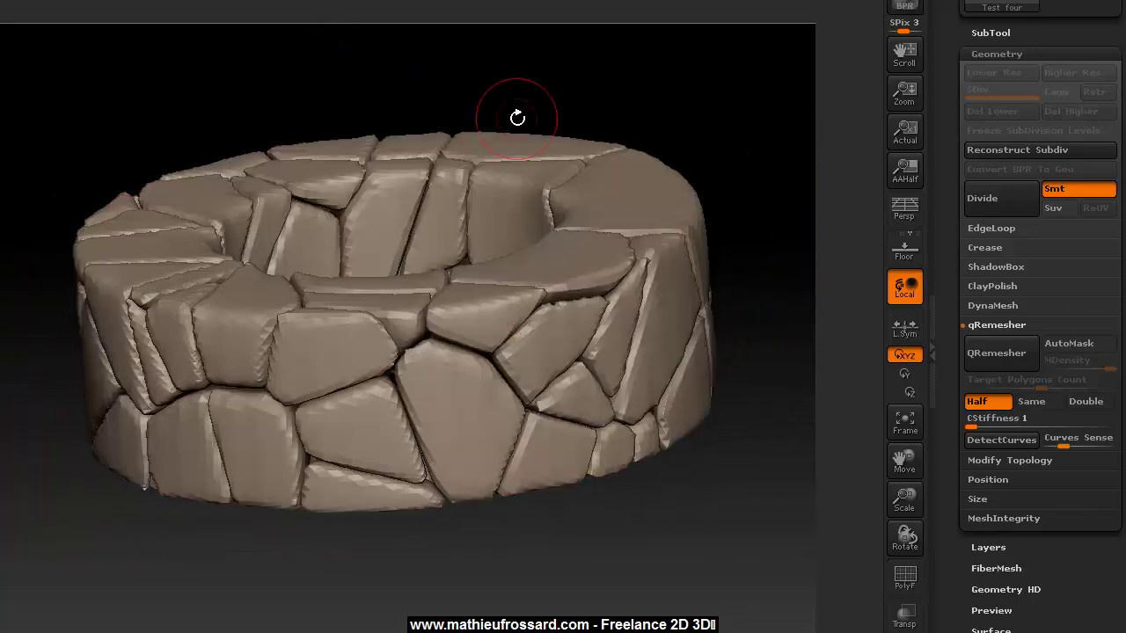
Subdivide the remeshed ring up to level 3
key("ctrl+d")
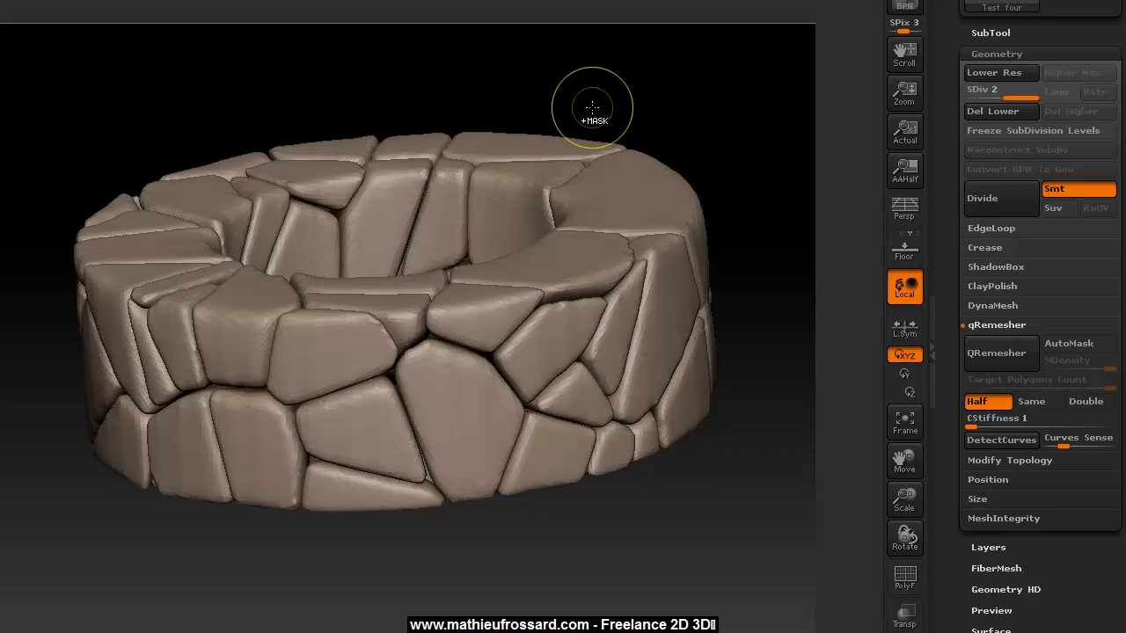
key("d")
left_click_drag(615, 513, 588, 529)
Show the ring's wireframe and step it down to subdivision level 1
key("shift+f")
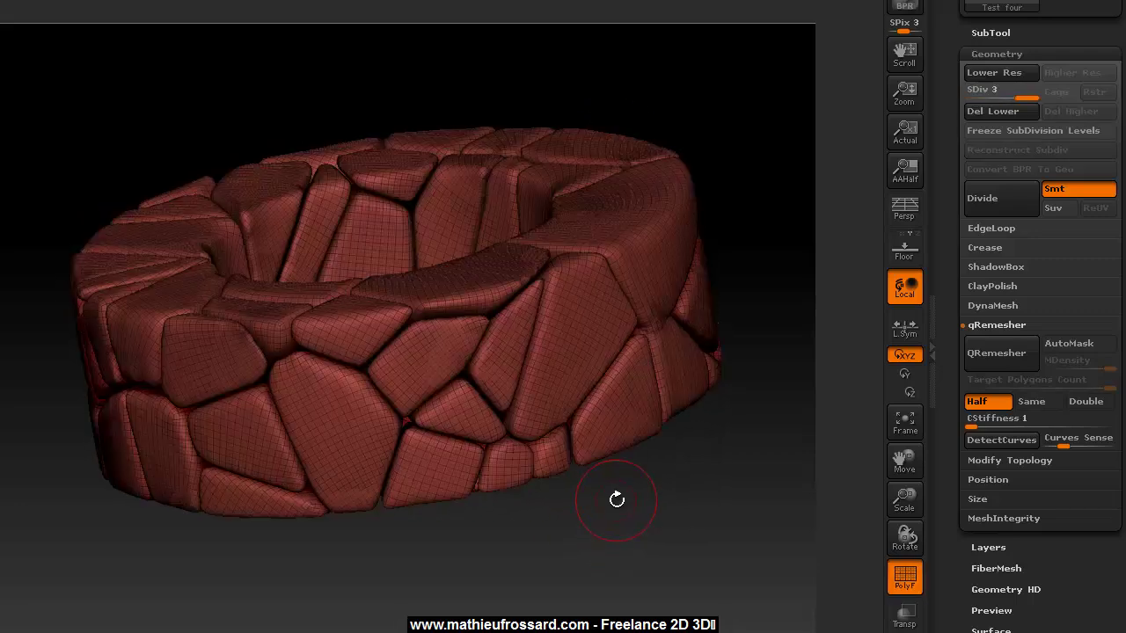
key("shift+d")
key("shift+d")
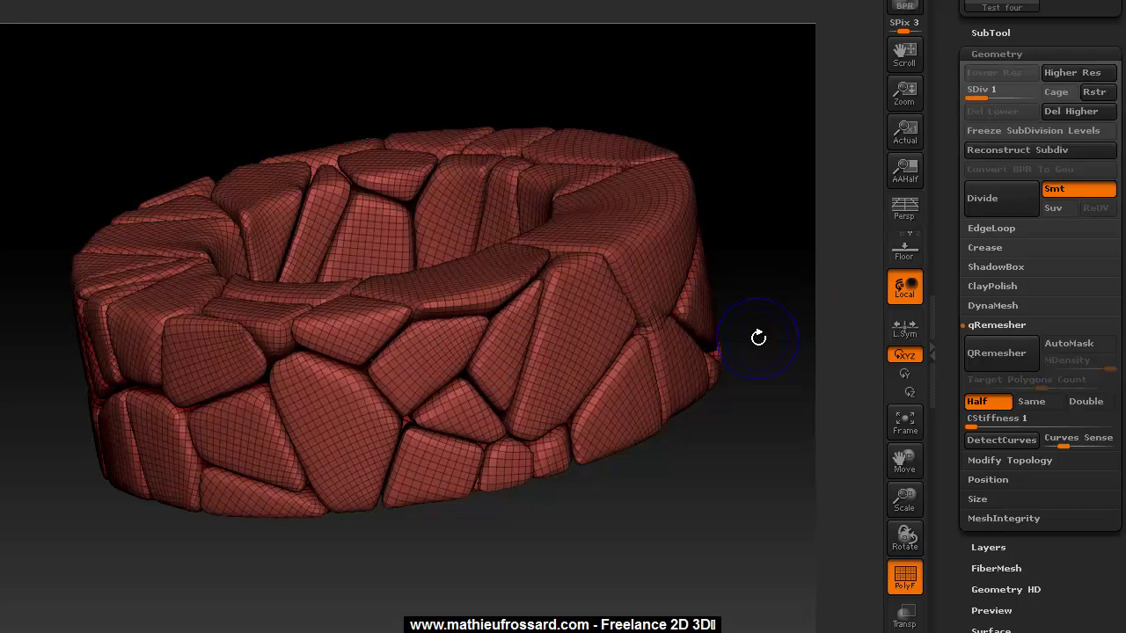
Assign polygroups to the individual stones with Auto Groups and isolate the large stone on the ring's upper outer edge
left_click(997, 54)
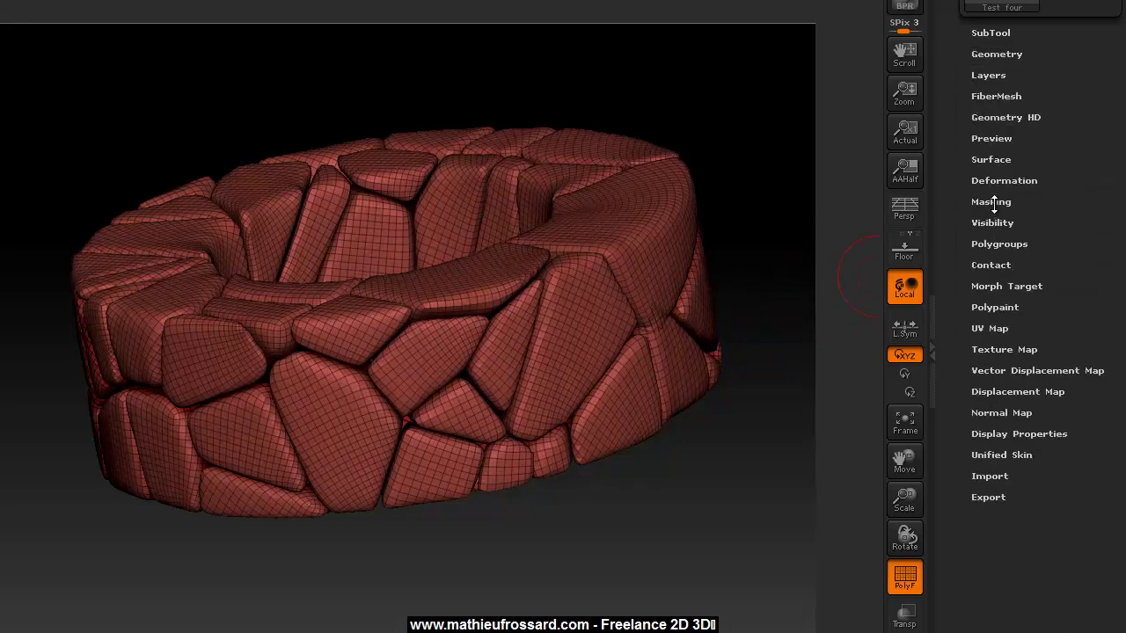
left_click(999, 243)
left_click(999, 262)
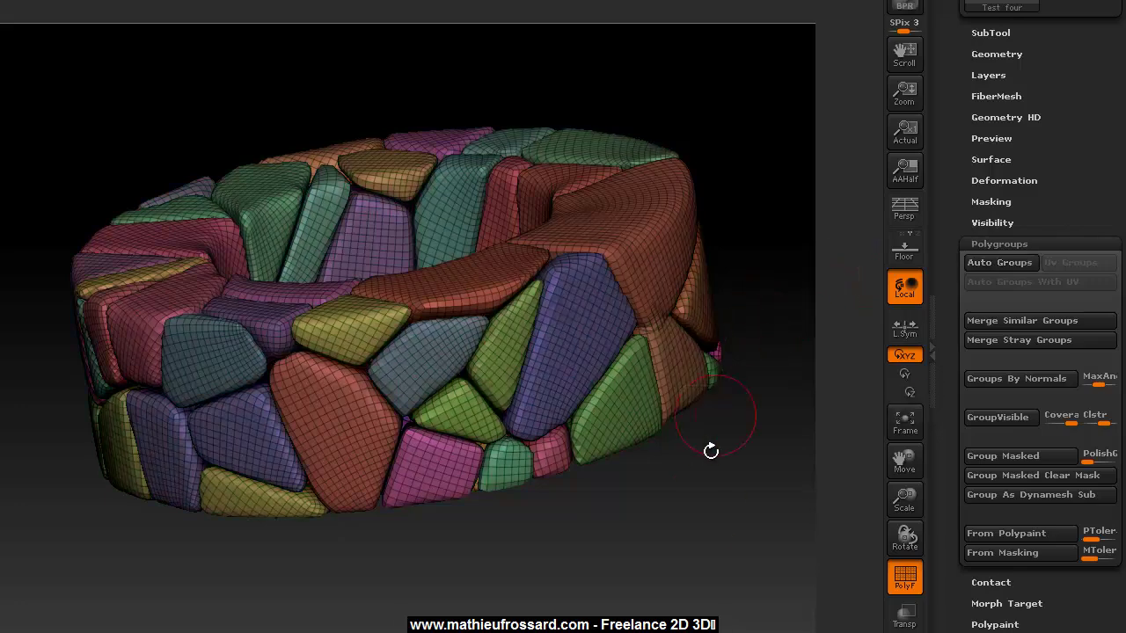
left_click_drag(711, 449, 661, 508)
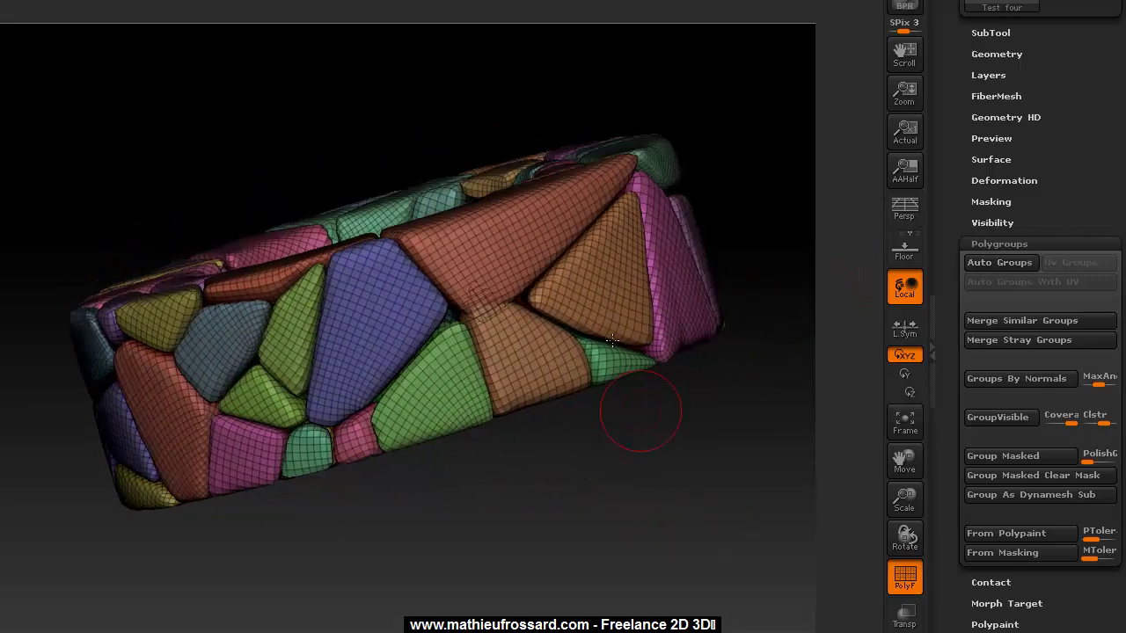
left_click(502, 240, "ctrl+shift")
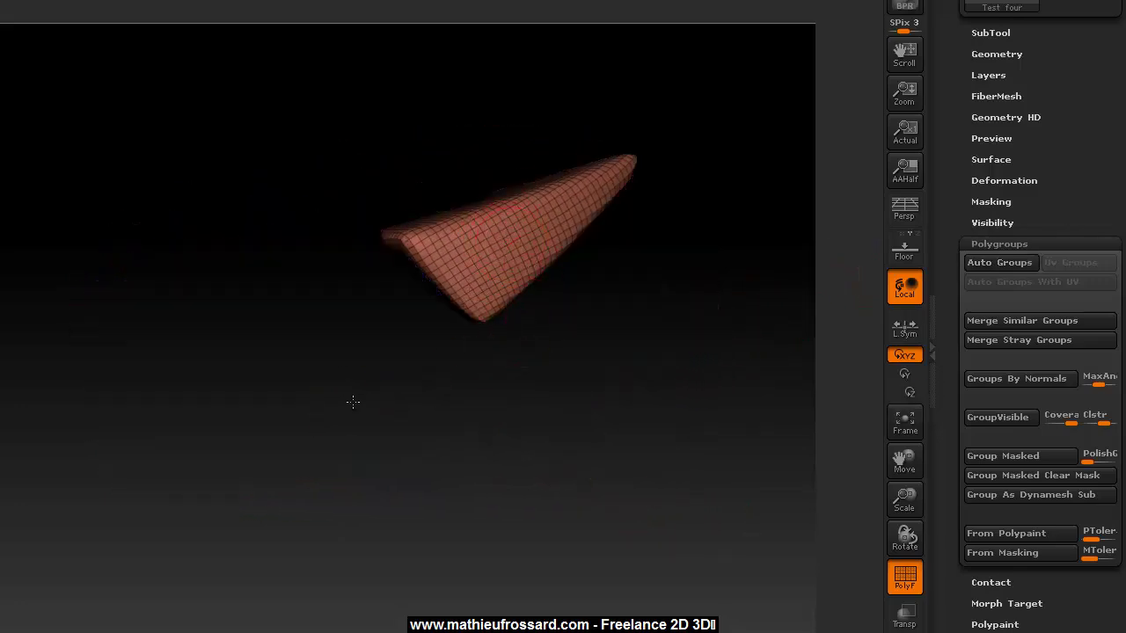
Choose the Move brush and adjust its draw size for the isolated stone
left_click_drag(352, 396, 363, 405)
key("b")
key("m")
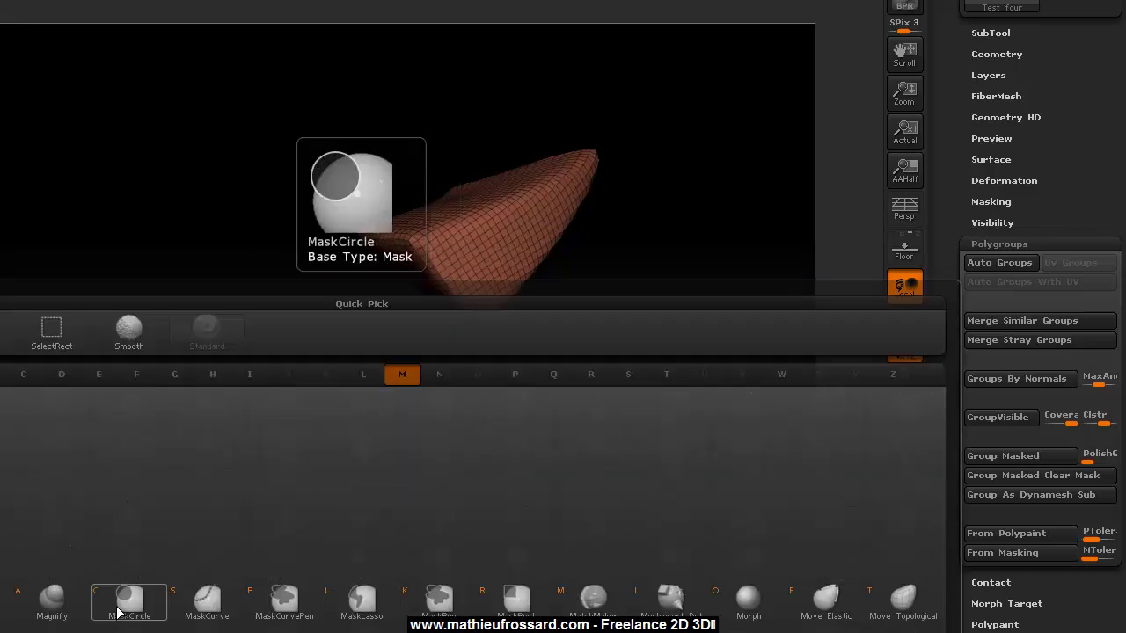
left_click(52, 632)
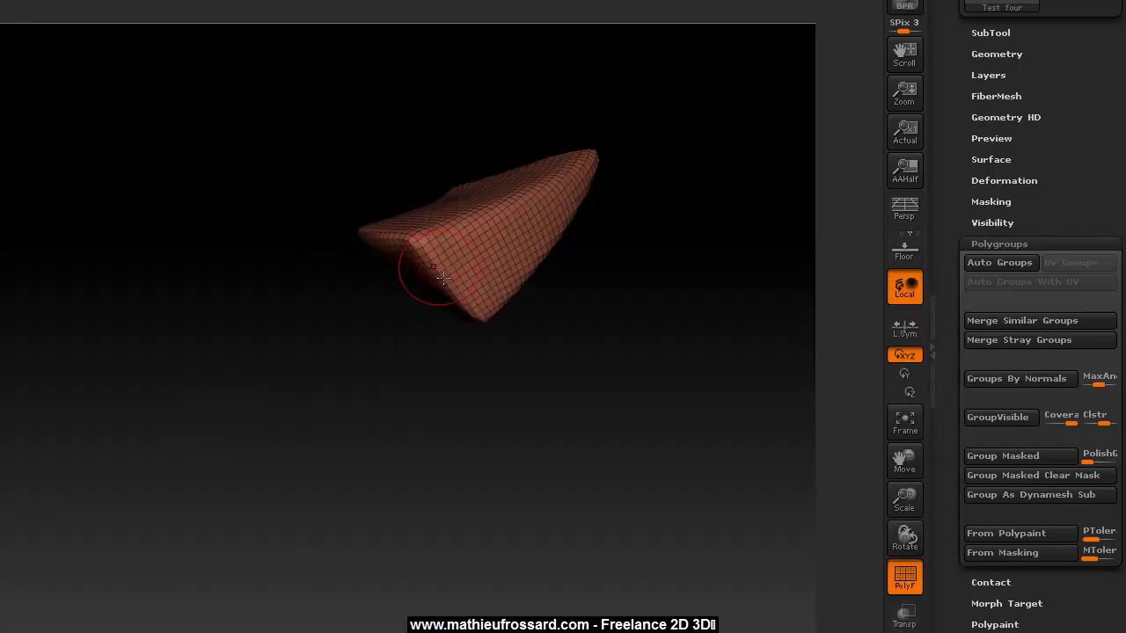
key("s")
left_click_drag(446, 279, 457, 279)
mouse_move(589, 316)
left_mouse_down()
mouse_move(606, 321)
mouse_move(596, 323)
left_mouse_up()
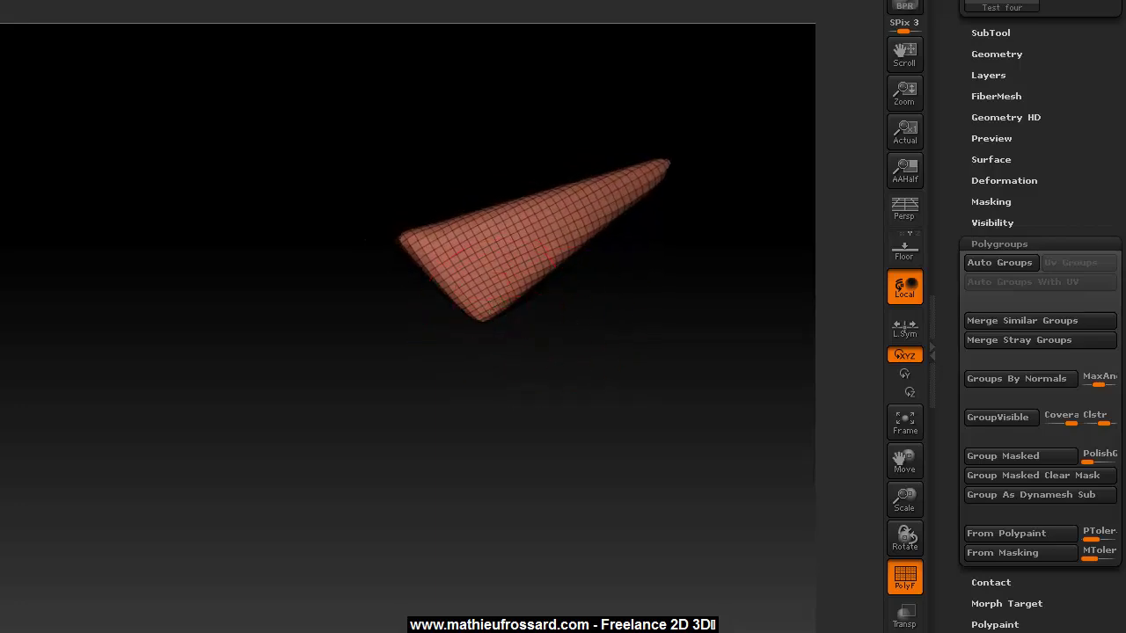
Set the Move brush's Mask By Polygroups auto masking to 100
left_click_drag(1040, 79, 1040, 598)
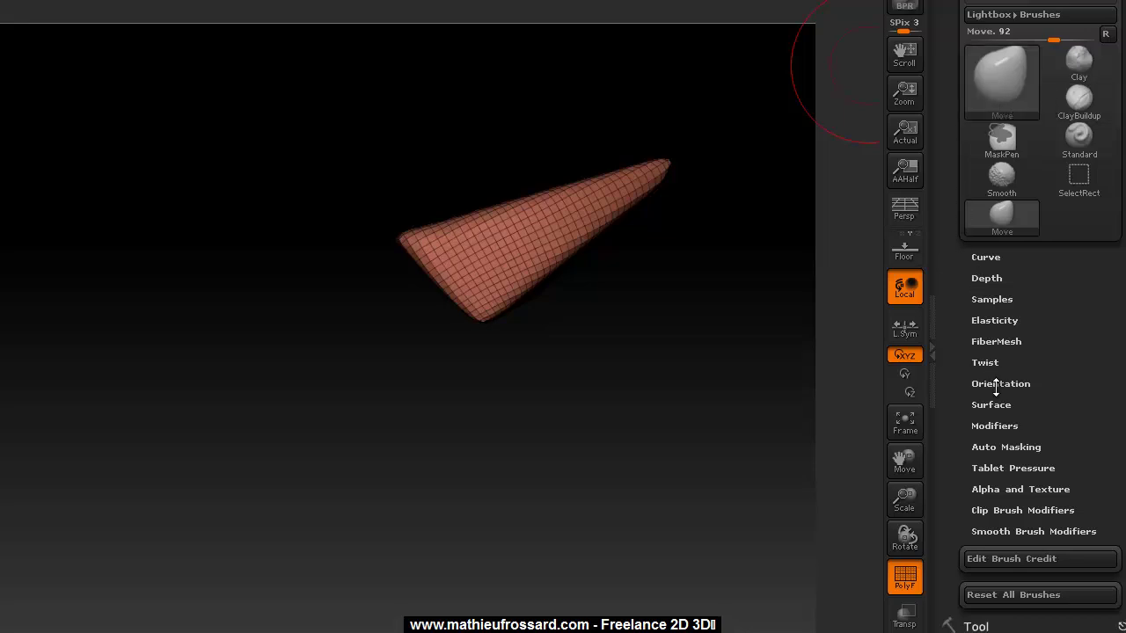
left_click_drag(1043, 432, 1070, 358)
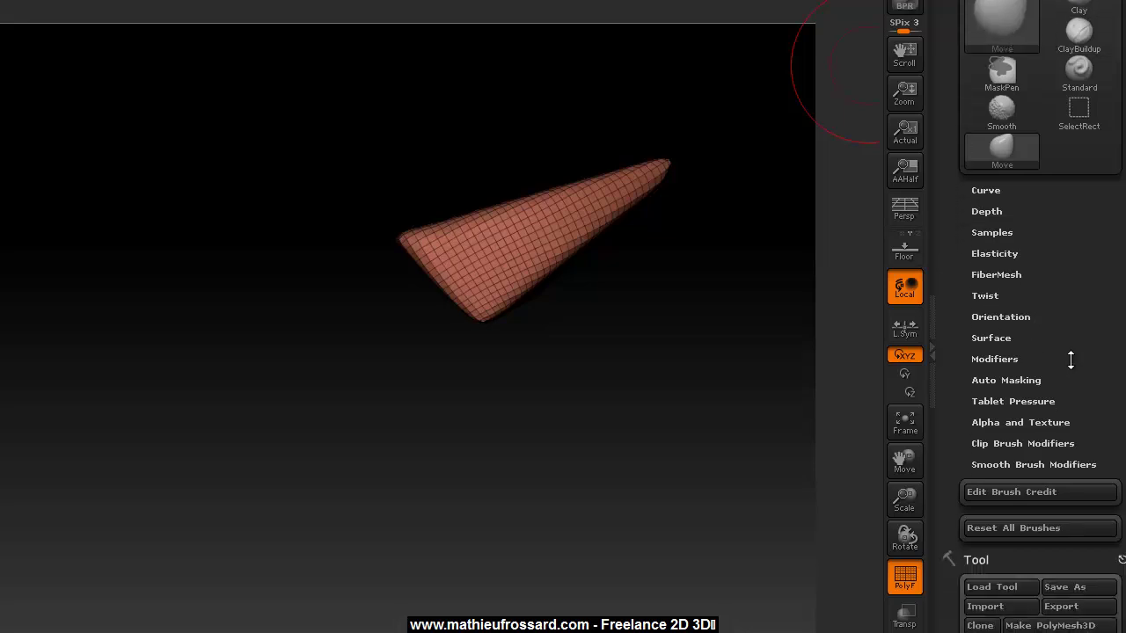
left_click(1028, 379)
left_click_drag(967, 397, 1112, 400)
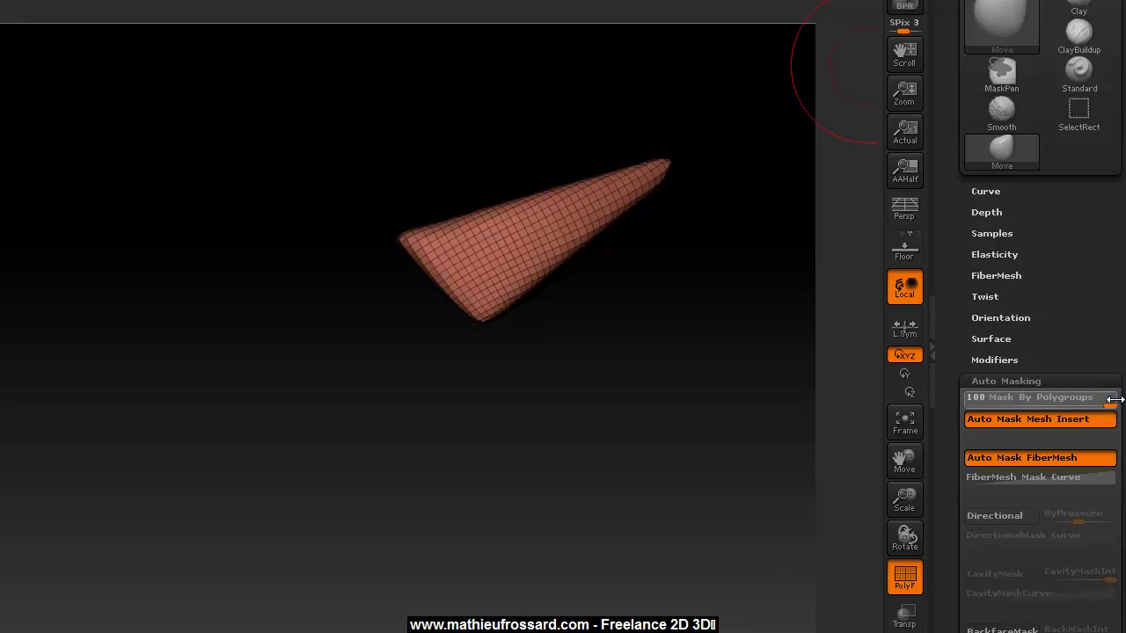
Unhide all the stones and reshape the large upper outer stone and its neighbour with the Move brush
mouse_move(536, 510)
left_mouse_down()
mouse_move(545, 512)
mouse_move(537, 387)
left_mouse_up()
left_click(545, 589, "ctrl+shift")
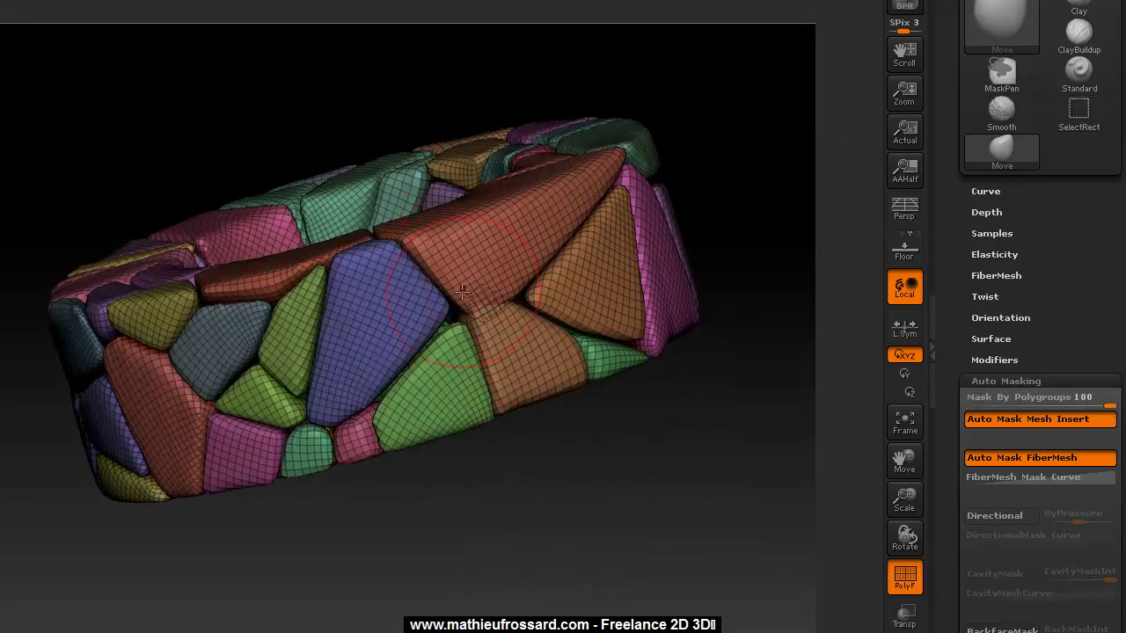
mouse_move(462, 291)
left_mouse_down()
mouse_move(459, 276)
mouse_move(501, 276)
mouse_move(488, 324)
mouse_move(476, 303)
mouse_move(493, 329)
left_mouse_up()
mouse_move(573, 443)
left_mouse_down("alt")
mouse_move(625, 507)
mouse_move(593, 510)
left_mouse_up("alt")
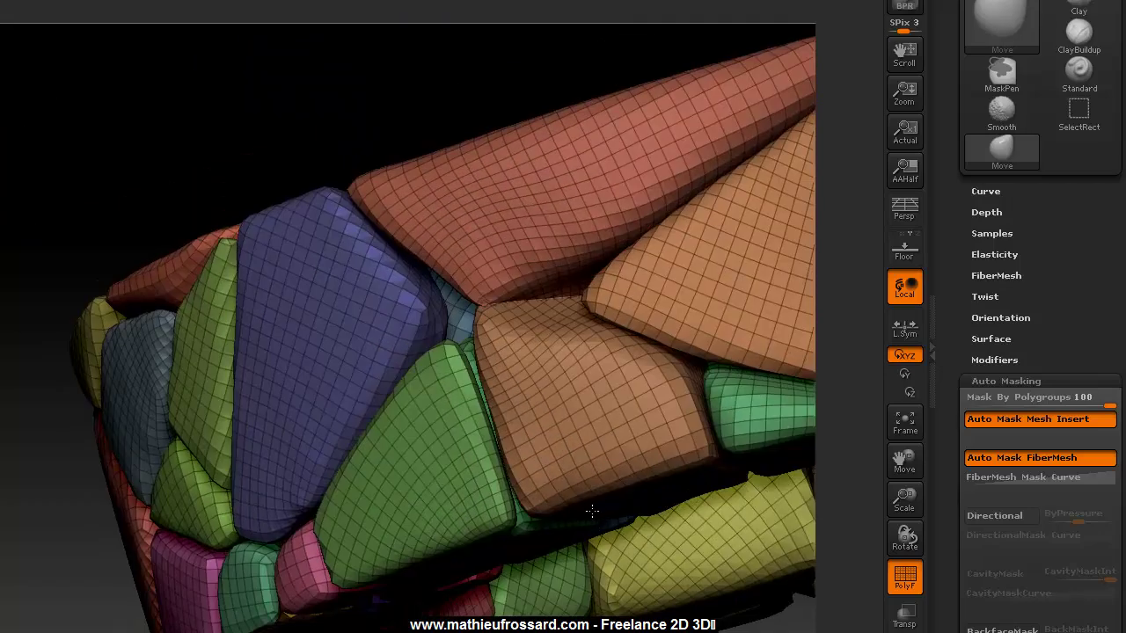
mouse_move(551, 328)
left_mouse_down()
mouse_move(541, 284)
mouse_move(555, 310)
mouse_move(512, 287)
mouse_move(532, 279)
left_mouse_up()
left_click_drag(372, 120, 655, 509)
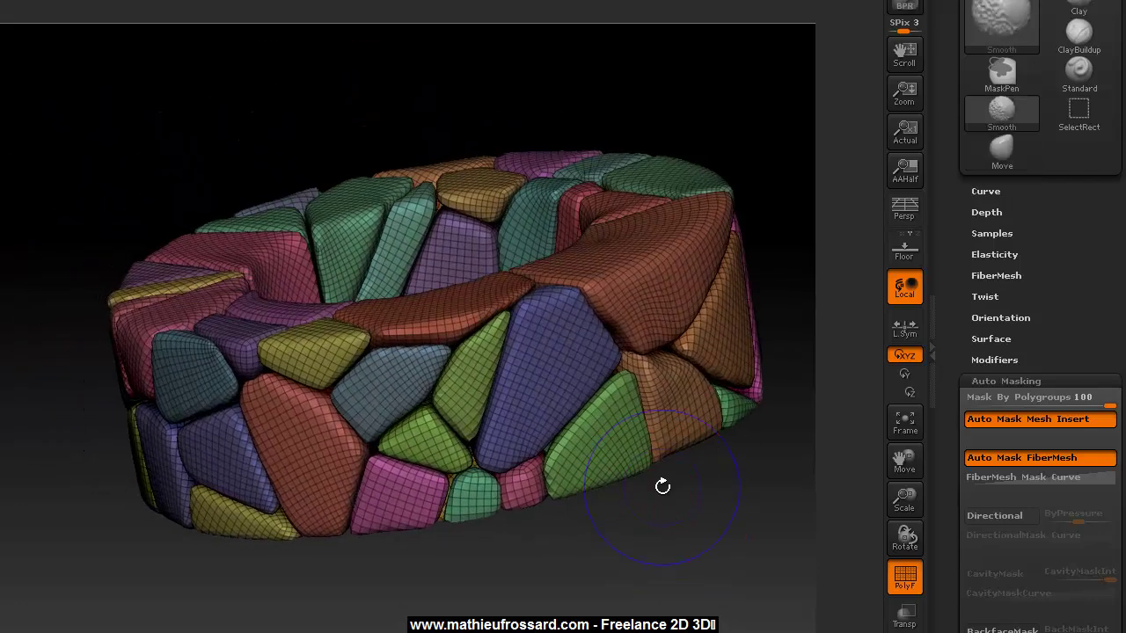
Hide the ring's wireframe, choose the hPolish brush and adjust its draw size
key("shift+f")
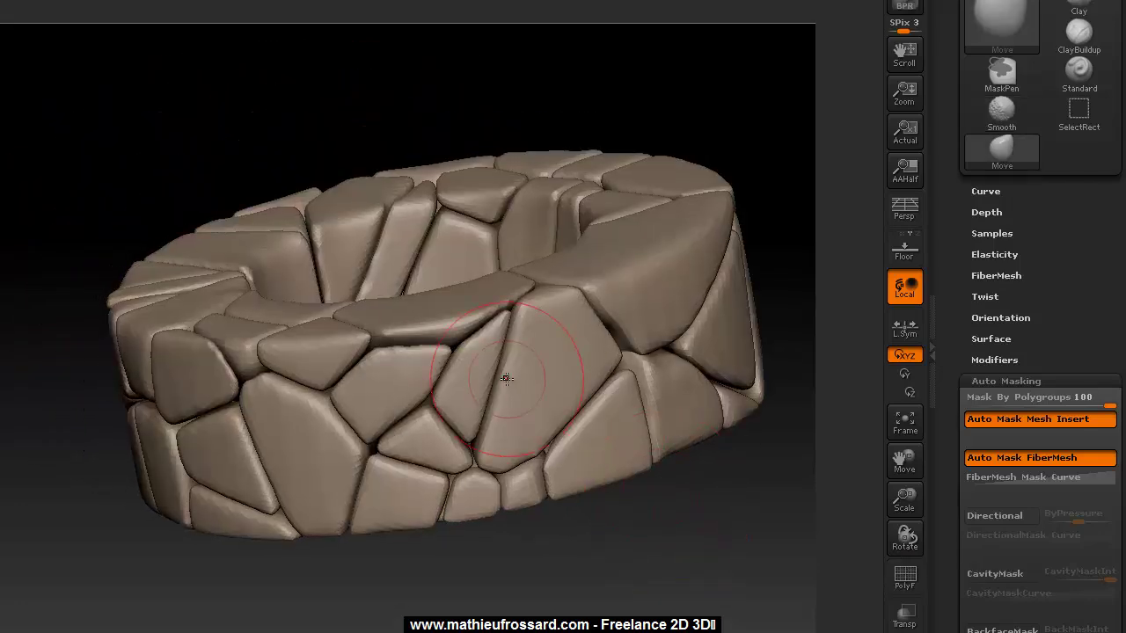
key("b")
key("h")
key("p")
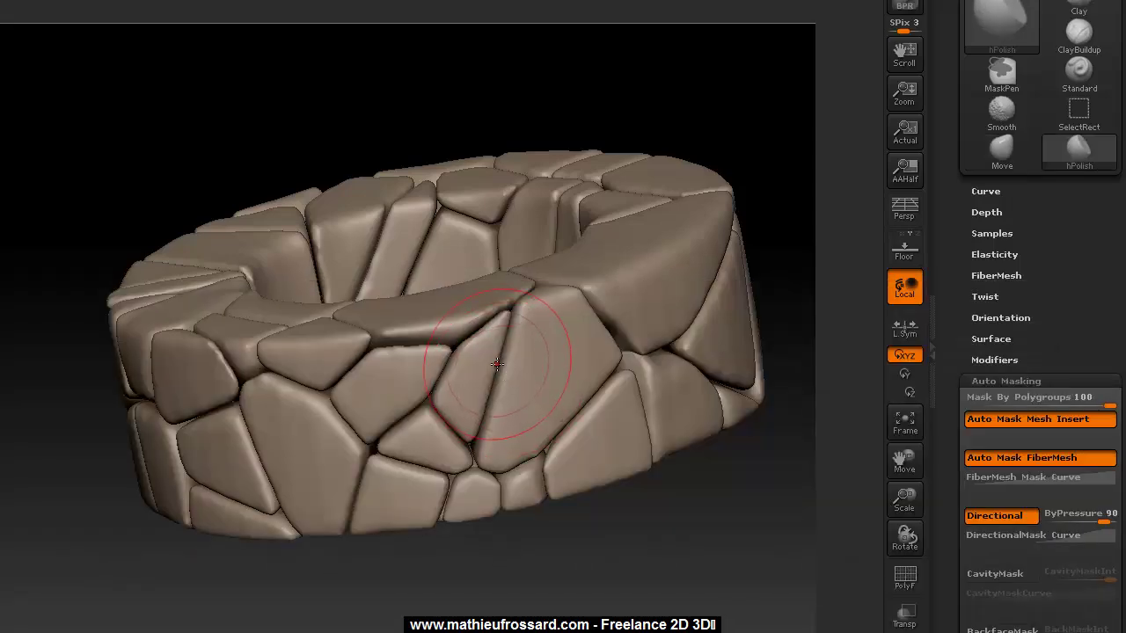
key("s")
left_click_drag(494, 312, 466, 315)
Polish the edges of the tall stone on the ring's outer wall with hPolish to flatten them
left_click(554, 361, "ctrl+shift")
left_click_drag(615, 465, 602, 408)
mouse_move(593, 334)
left_mouse_down()
mouse_move(437, 482)
mouse_move(381, 517)
mouse_move(350, 498)
mouse_move(380, 348)
mouse_move(389, 385)
mouse_move(378, 466)
left_mouse_up()
left_click_drag(551, 472, 603, 475)
left_click_drag(372, 369, 349, 518)
mouse_move(473, 560)
left_mouse_down()
mouse_move(413, 529)
mouse_move(377, 532)
mouse_move(447, 532)
left_mouse_up()
mouse_move(627, 537)
left_mouse_down()
mouse_move(587, 527)
mouse_move(601, 527)
left_mouse_up()
mouse_move(431, 540)
left_mouse_down()
mouse_move(691, 453)
mouse_move(718, 370)
left_mouse_up()
mouse_move(615, 200)
left_mouse_down()
mouse_move(572, 258)
mouse_move(701, 382)
mouse_move(664, 330)
mouse_move(635, 435)
mouse_move(608, 322)
mouse_move(636, 377)
left_mouse_up()
key("shift")
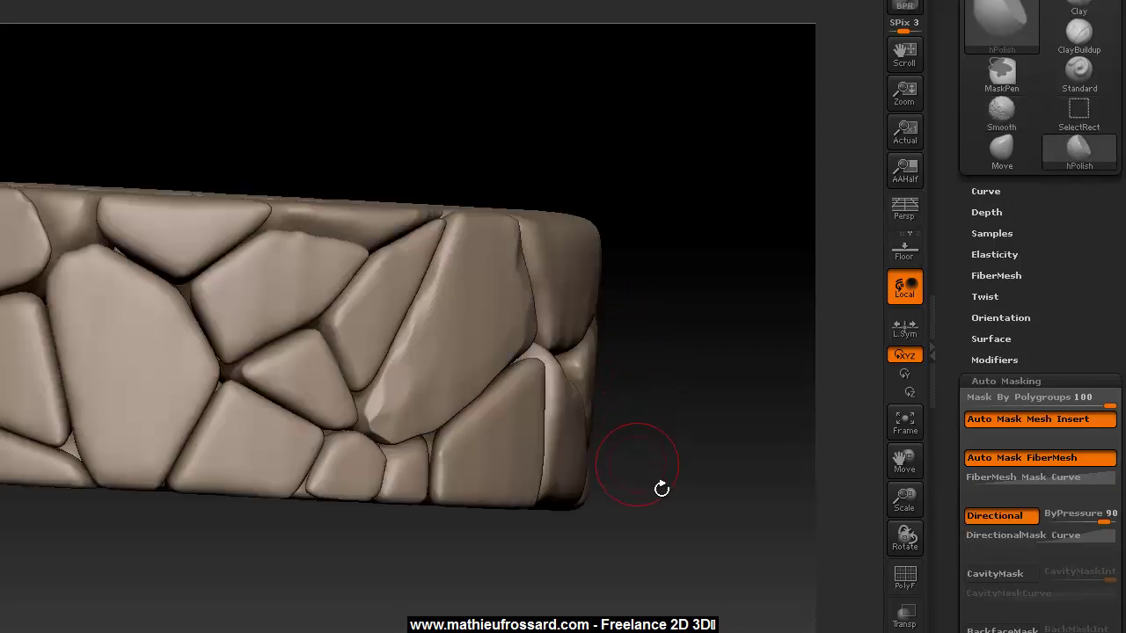
Show the whole ring's wireframe and check the polygon count of the current tool
mouse_move(658, 485)
left_mouse_down()
mouse_move(649, 389)
mouse_move(686, 386)
mouse_move(709, 409)
mouse_move(736, 400)
mouse_move(696, 384)
left_mouse_up()
key("shift+f")
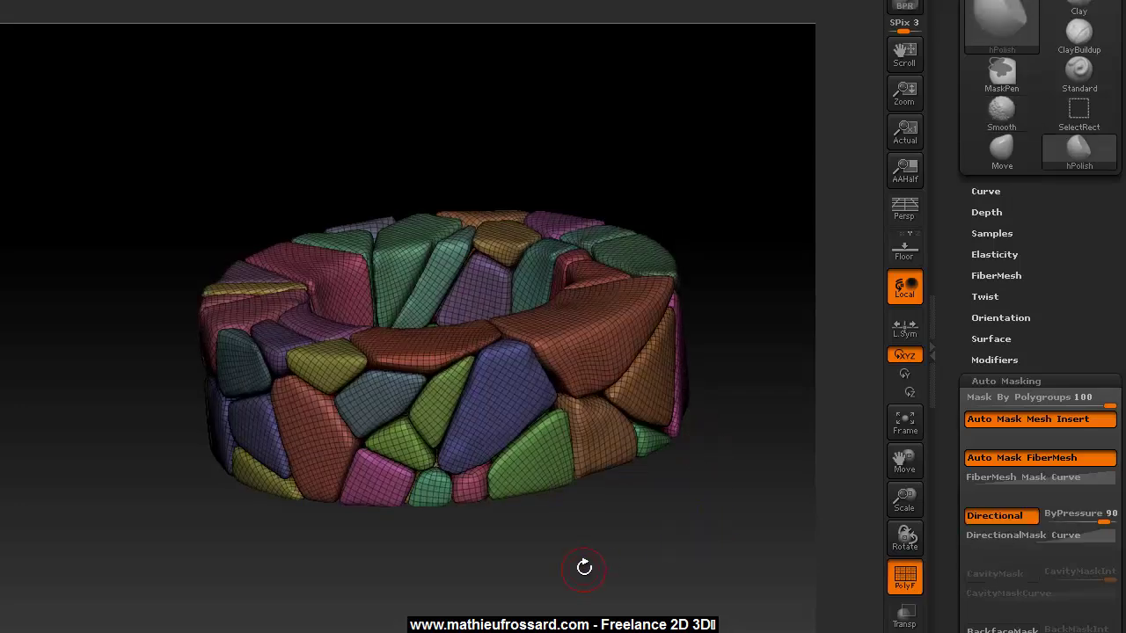
left_click_drag(583, 565, 606, 570)
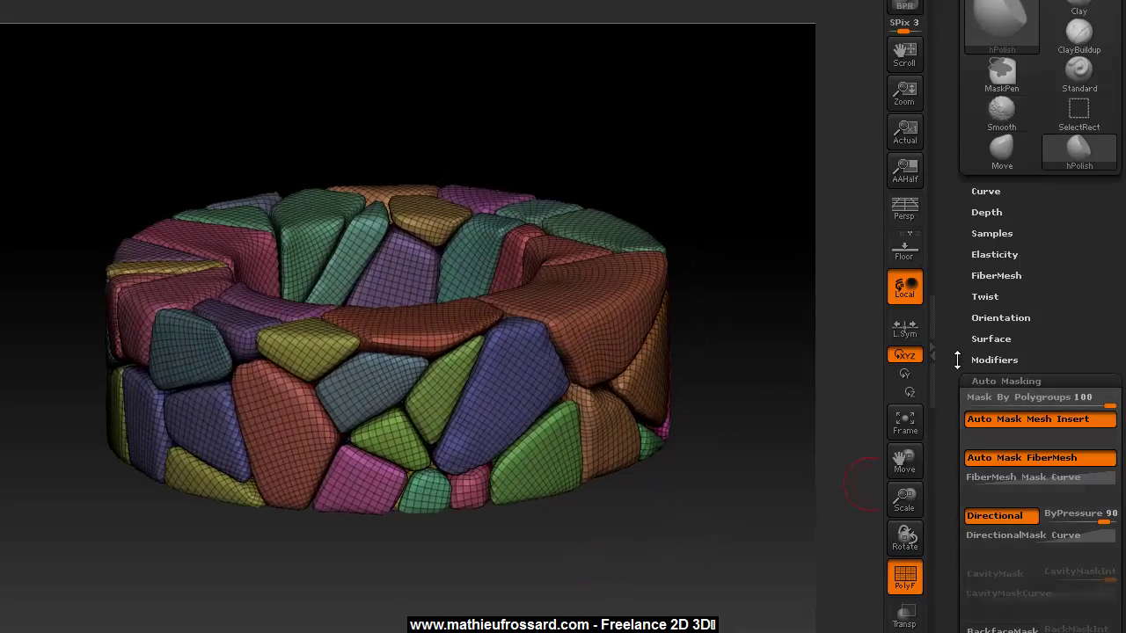
left_click(1003, 381)
left_click_drag(694, 167, 691, 185)
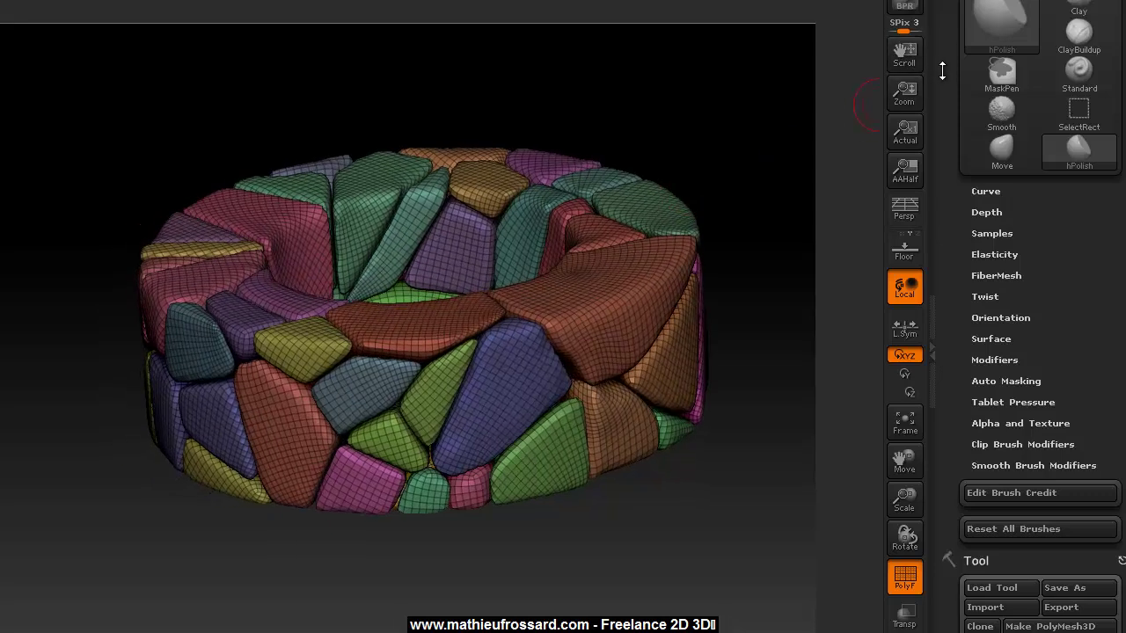
scroll(942, 71, "up", 2)
left_click(1121, 1)
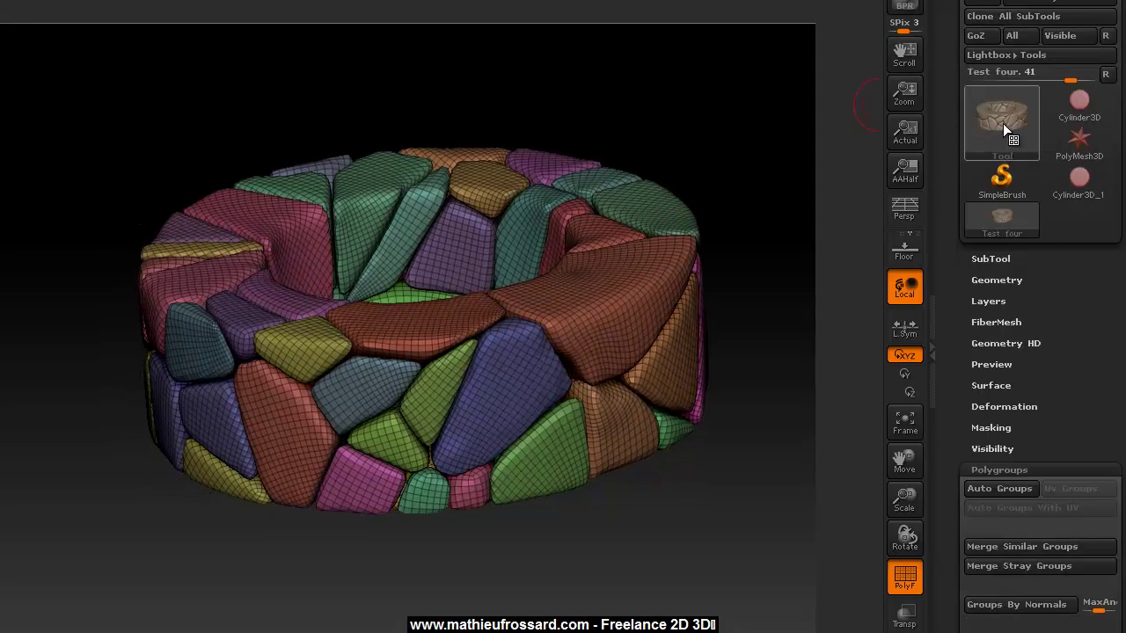
mouse_move(1000, 128)
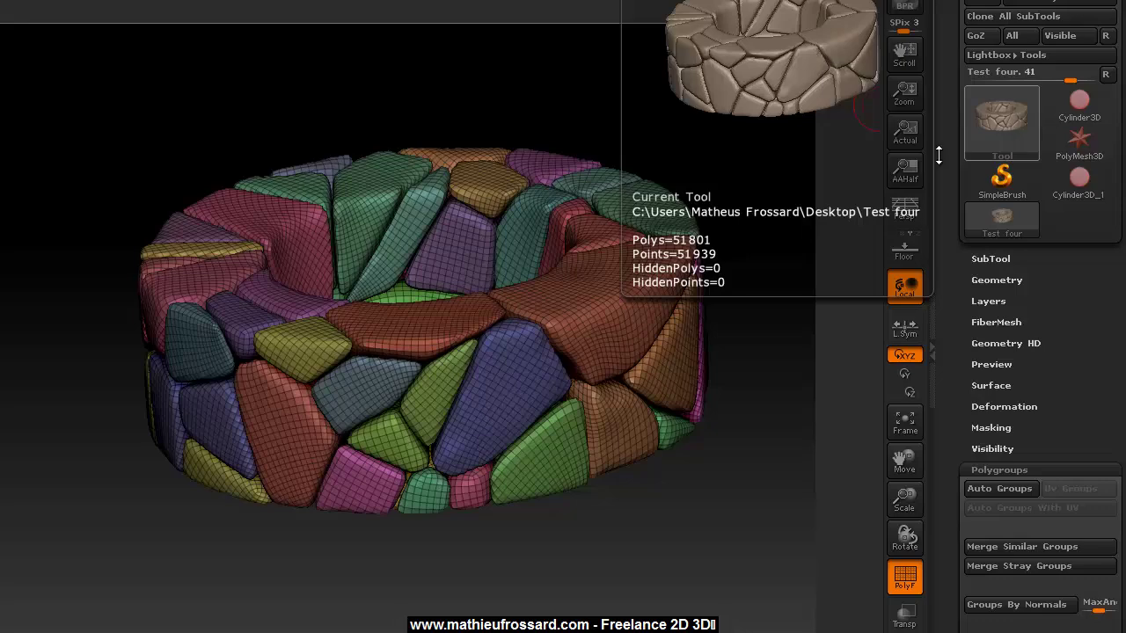
Hide the wireframe and export the ring to the desktop as Test four 02.obj
left_click_drag(680, 551, 526, 572)
key("shift+f")
left_click(974, 34)
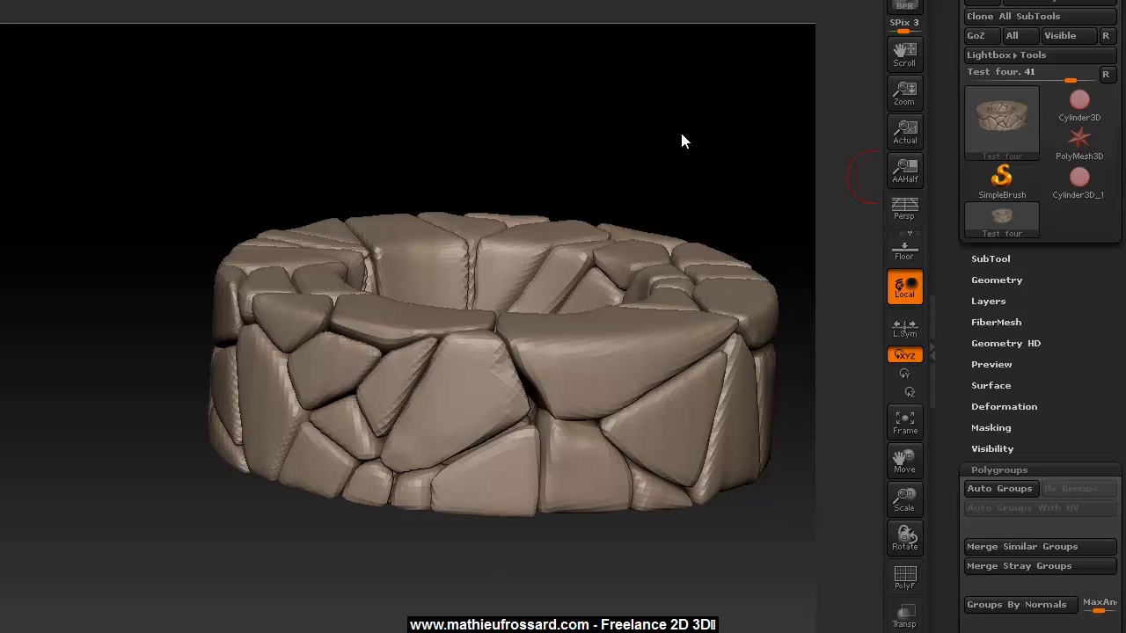
left_click_drag(685, 0, 837, 42)
left_click(362, 337)
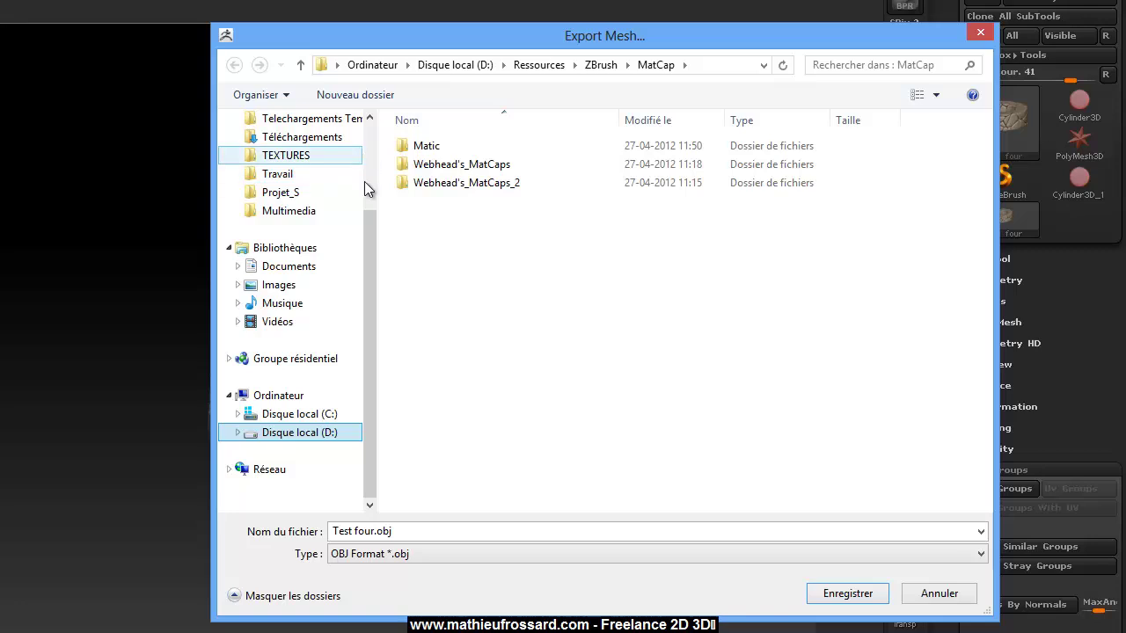
left_click_drag(369, 244, 369, 156)
left_click(288, 148)
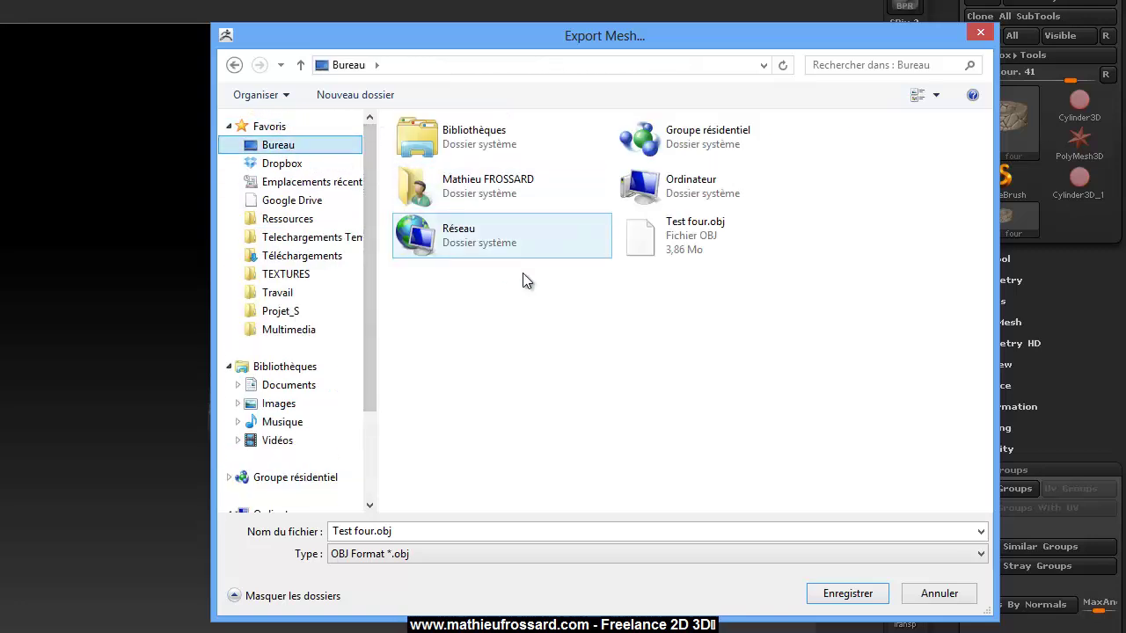
left_click(643, 245)
left_click(374, 531)
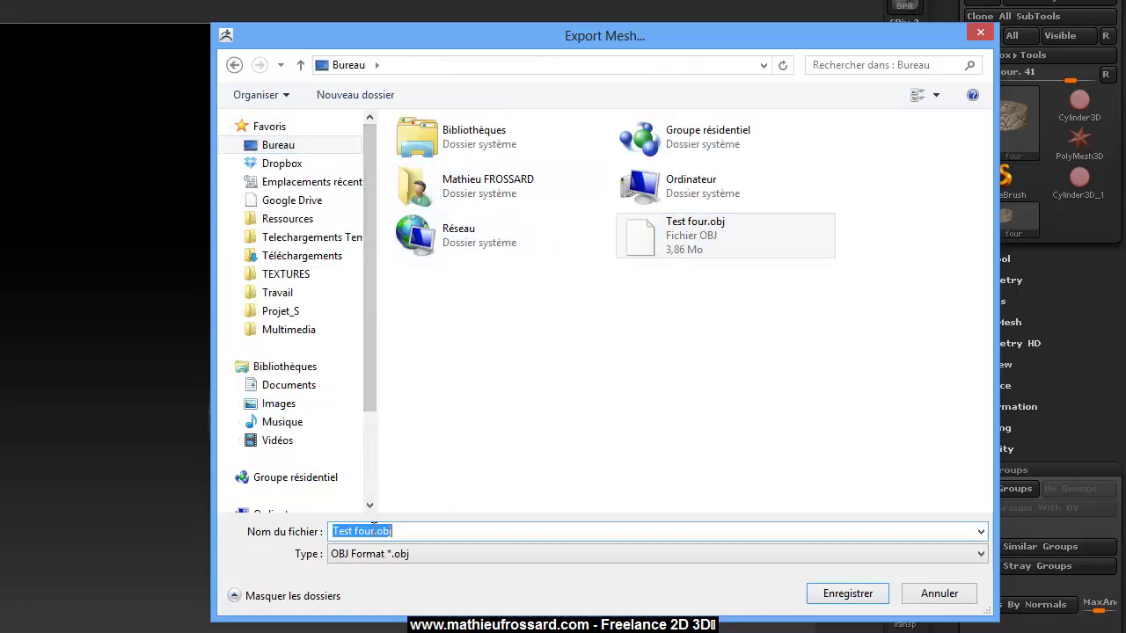
left_click(377, 531)
type("02")
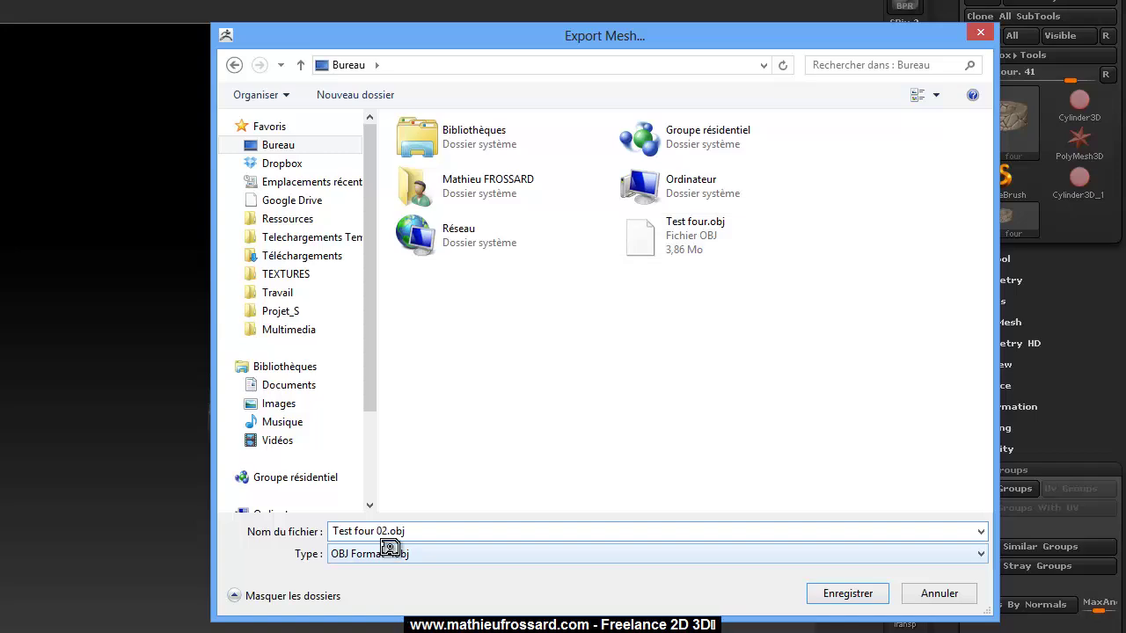
key("Return")
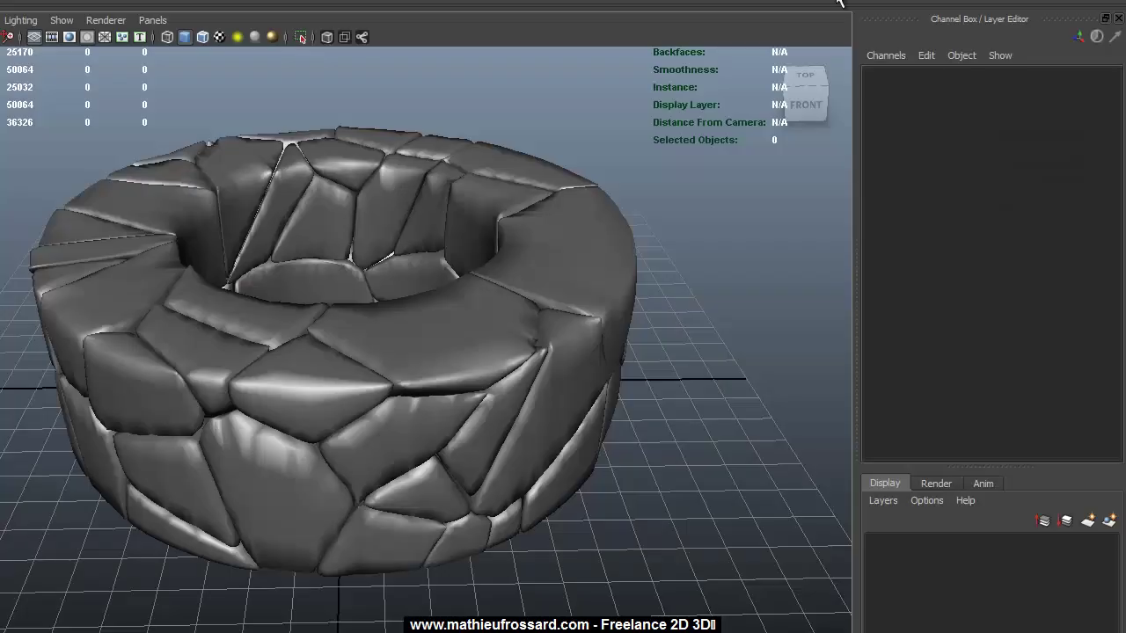
Switch to Maya and move the original ring along the X axis, away from the grid centre
left_click_drag(669, 208, 413, 261, "alt")
middle_click_drag(412, 262, 430, 256, "alt")
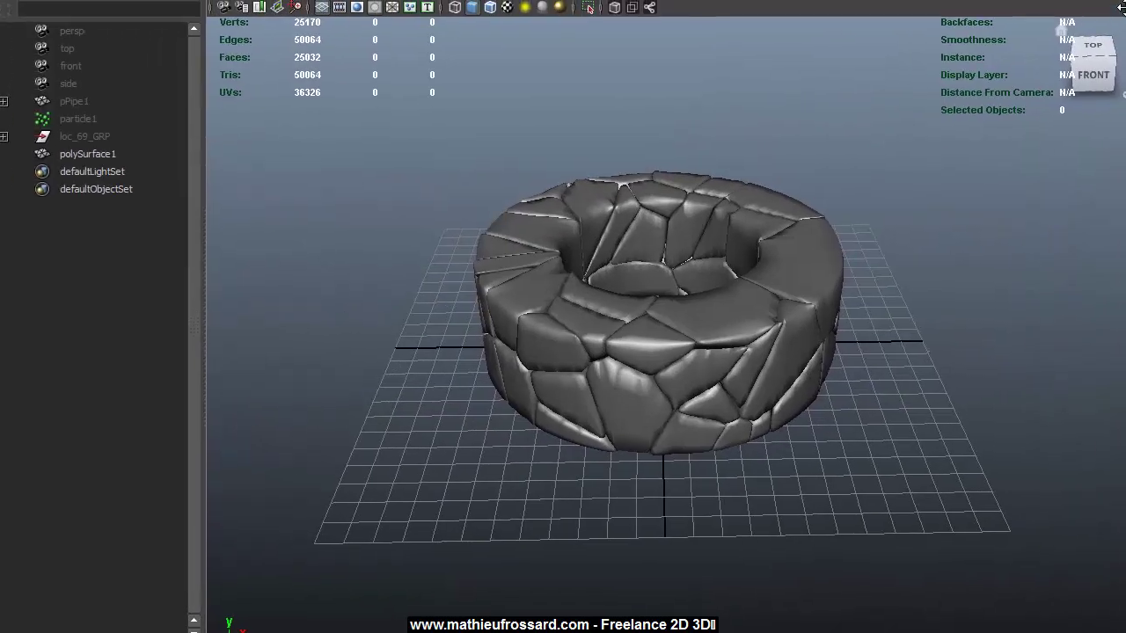
scroll(554, 266, "down", 2)
left_click(783, 272)
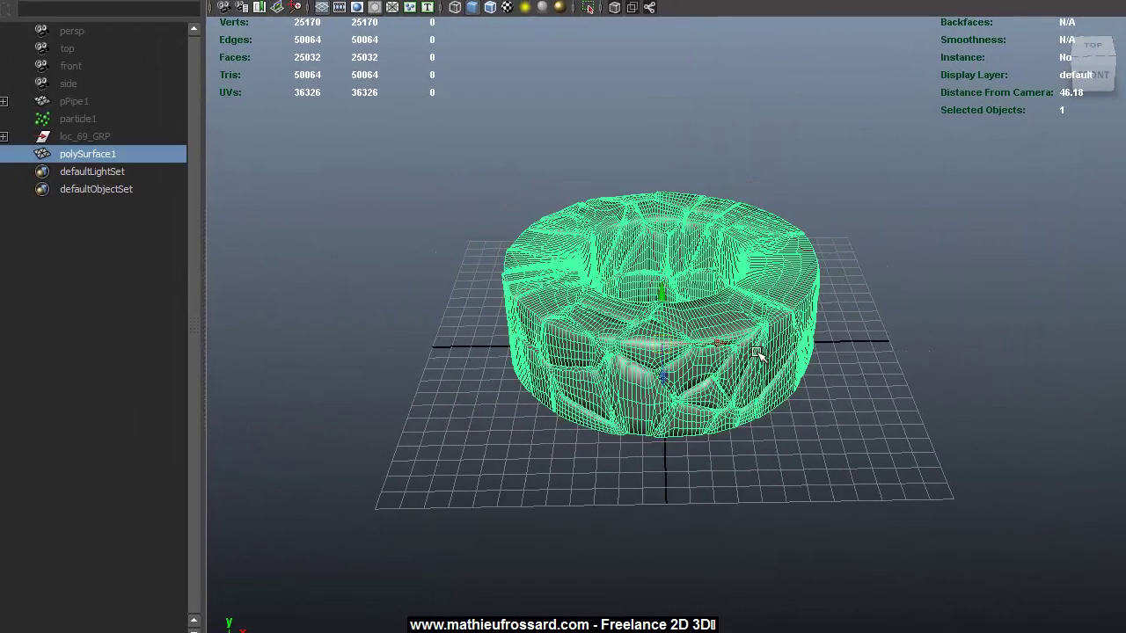
left_click_drag(719, 347, 448, 346)
scroll(548, 314, "down", 2)
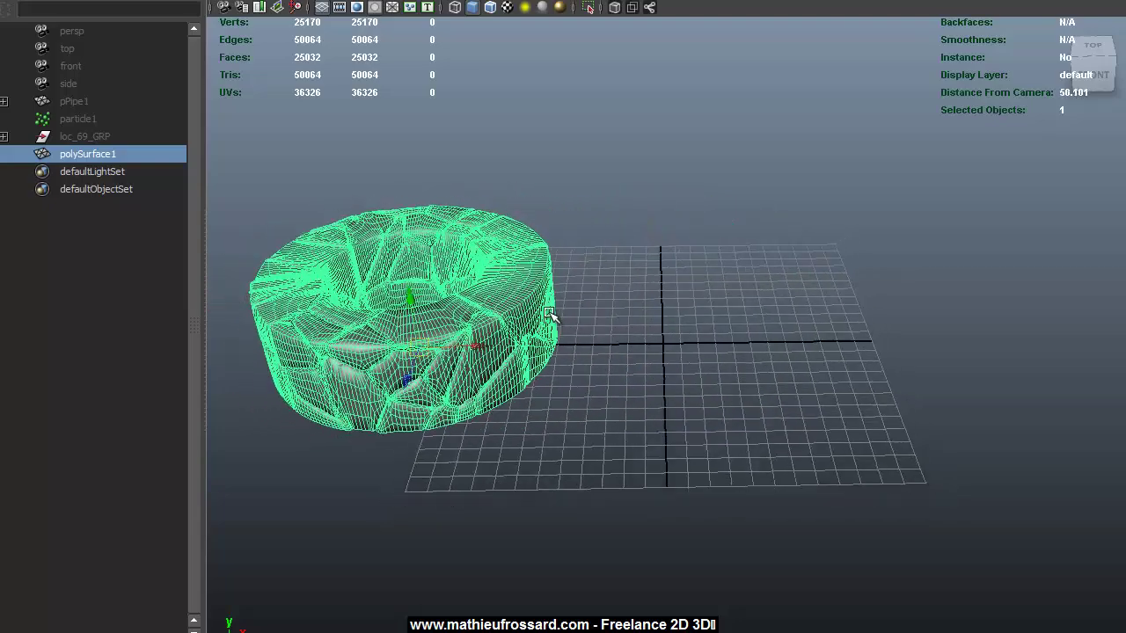
middle_click_drag(579, 297, 643, 284, "alt")
scroll(646, 277, "down", 1)
middle_click_drag(702, 232, 648, 244, "alt")
left_click(245, 147)
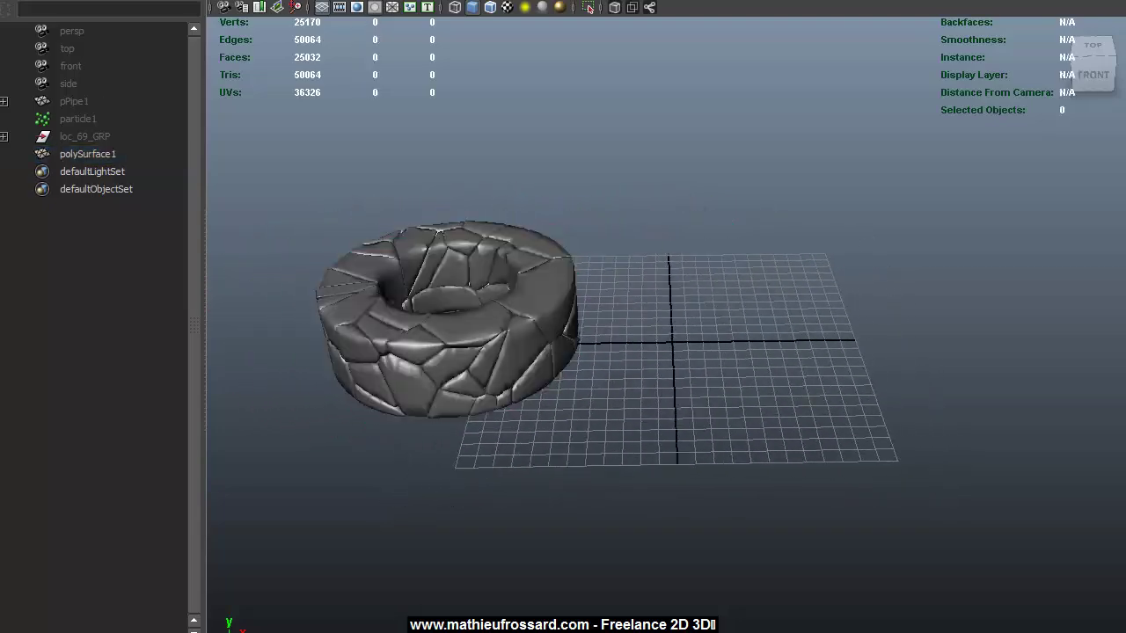
Import Test four 02.OBJ from the desktop into the scene
left_click(0, 0)
left_click(4, 28)
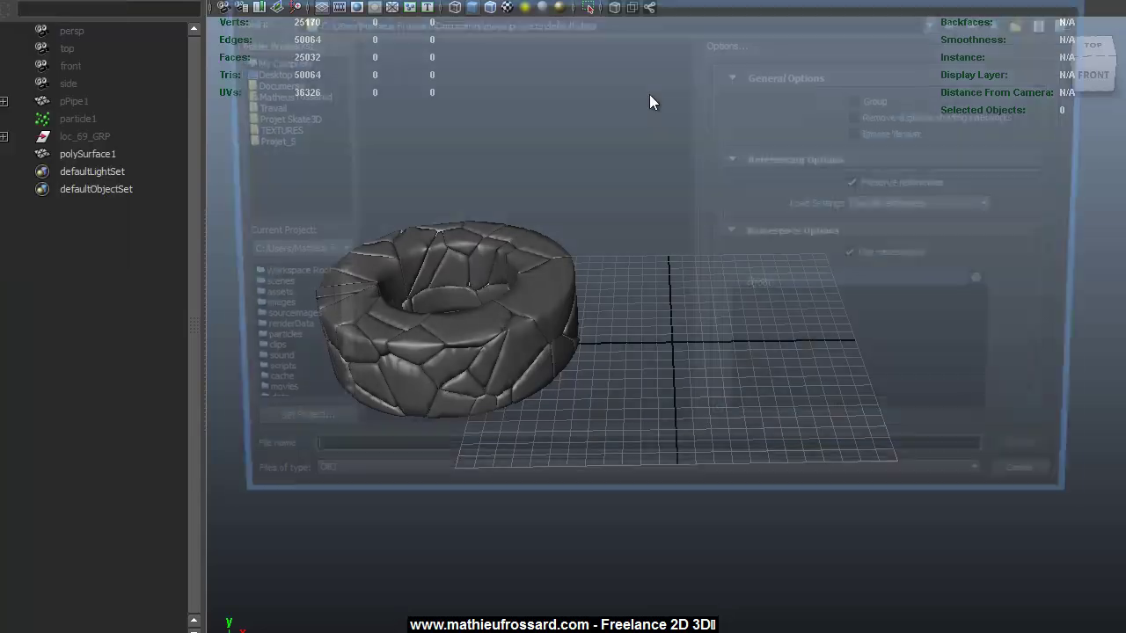
left_click(267, 74)
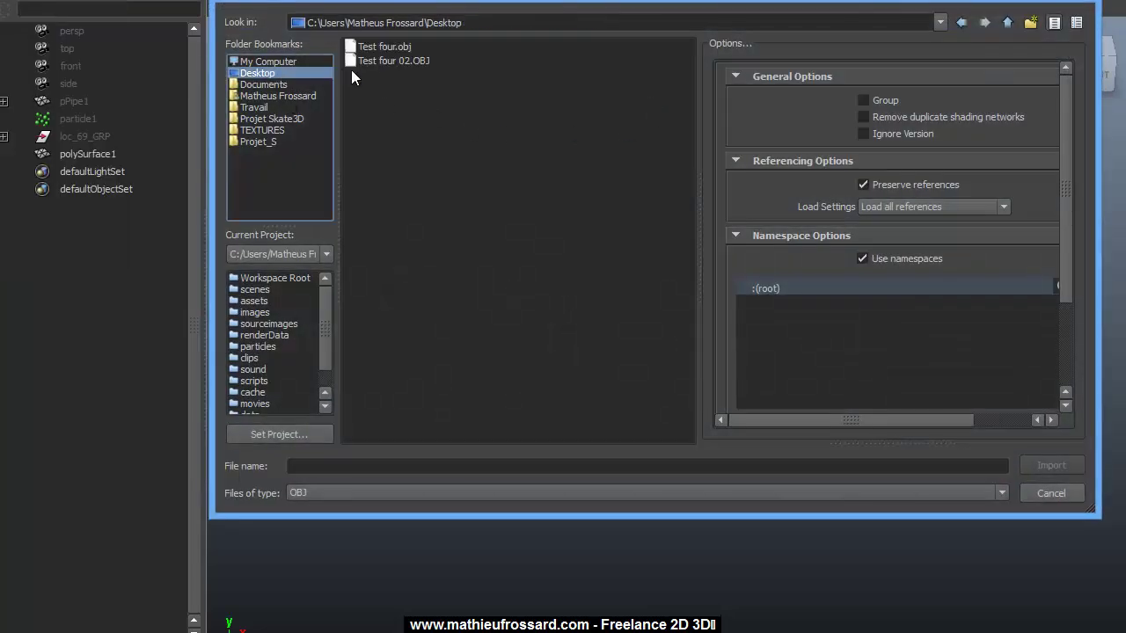
double_click(375, 61)
Assign a new Lambert material to the imported ring
left_click(661, 298)
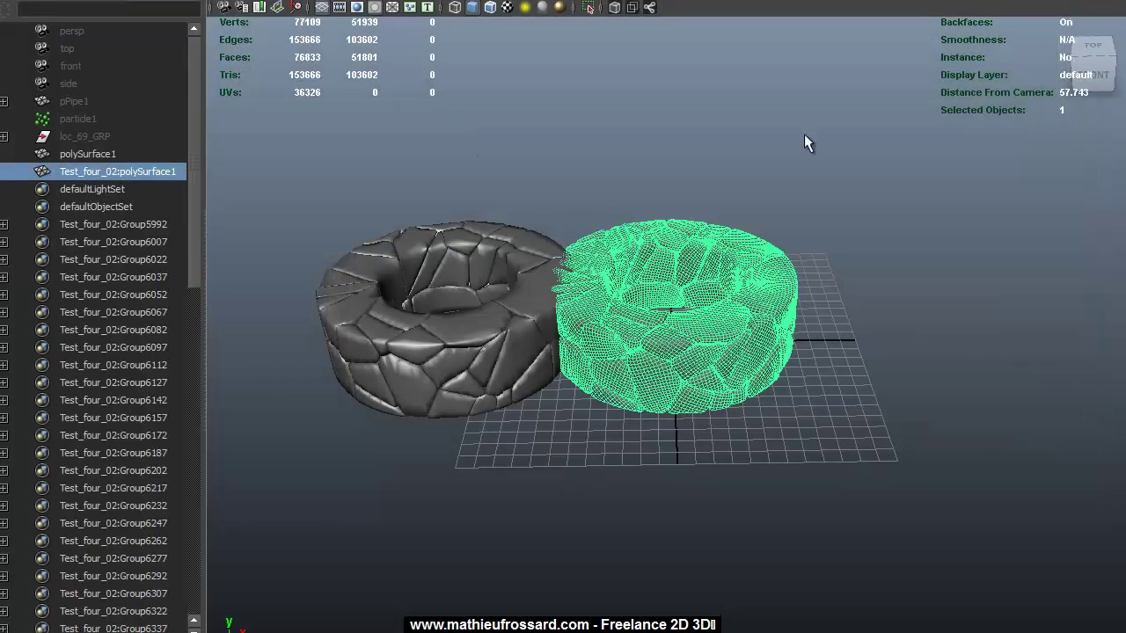
left_click(701, 292)
left_click(679, 253)
right_click(687, 257)
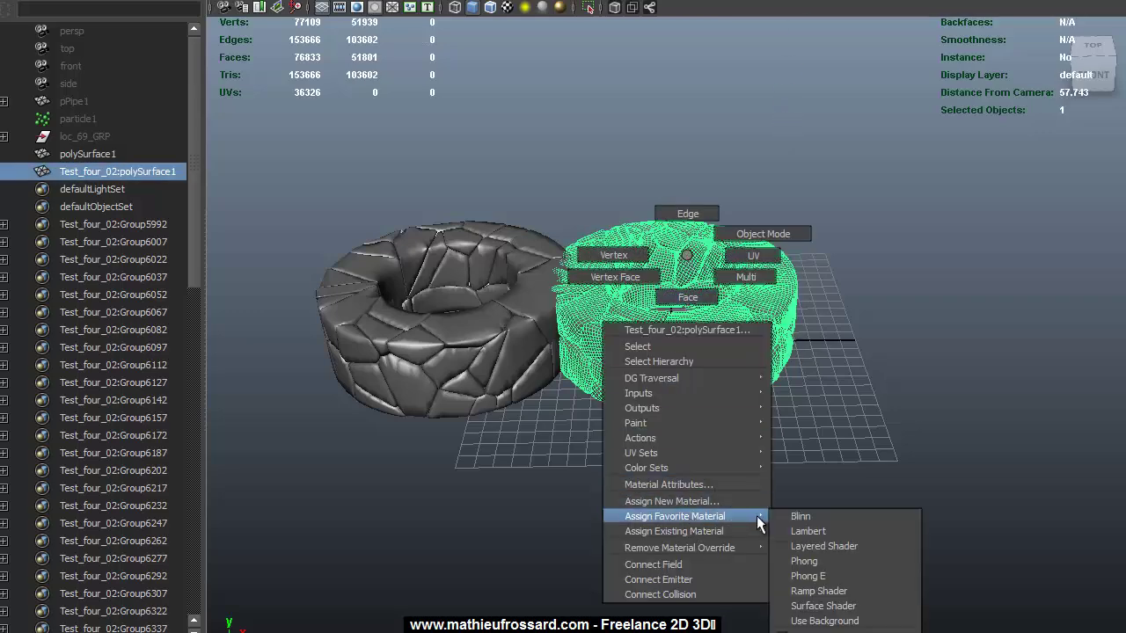
mouse_move(733, 530)
left_click(796, 530)
left_click(909, 212)
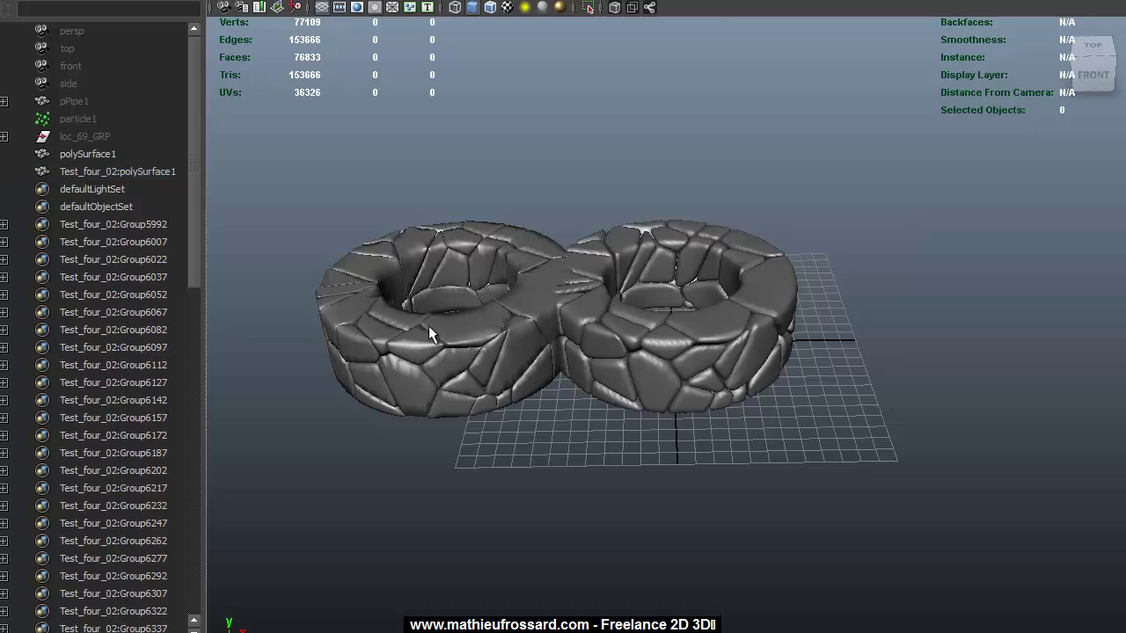
Move the original ring farther along X so it stands clear of the imported one
left_click(428, 325)
key("w")
left_click_drag(519, 346, 450, 344)
left_click(521, 200)
Compare the two rings' topology with wireframe on shaded, then their plain shaded surfaces from several angles
left_click_drag(521, 200, 649, 121, "alt")
left_click(490, 7)
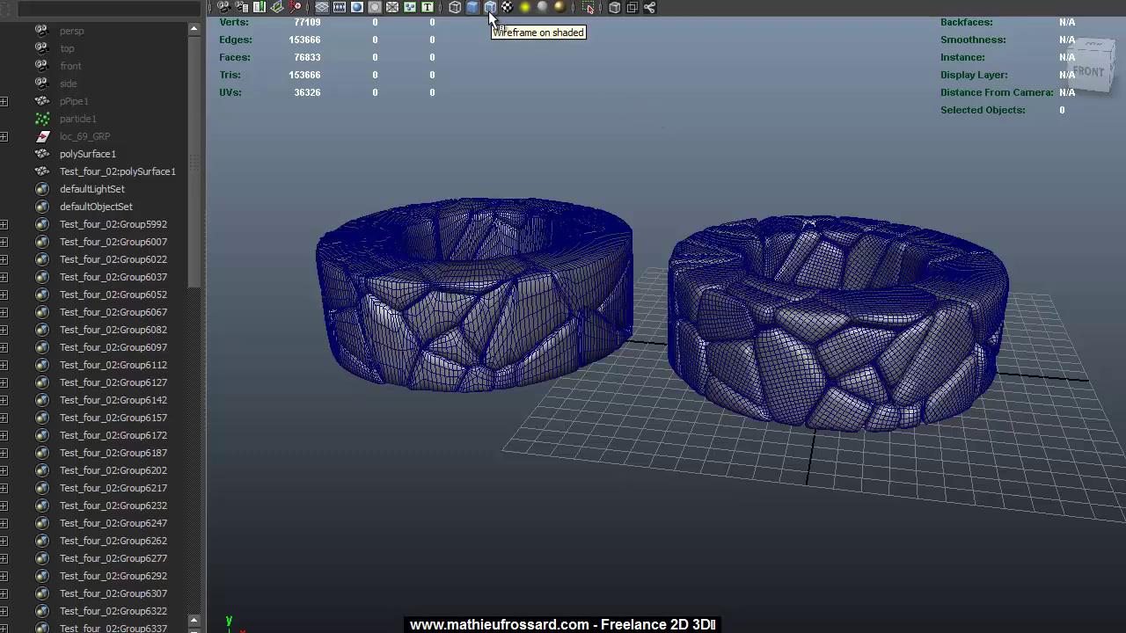
left_click(490, 7)
mouse_move(733, 170)
left_mouse_down("alt")
mouse_move(700, 156)
mouse_move(709, 184)
left_mouse_up("alt")
left_click(766, 232)
left_click_drag(766, 232, 695, 199, "alt")
left_click(828, 182)
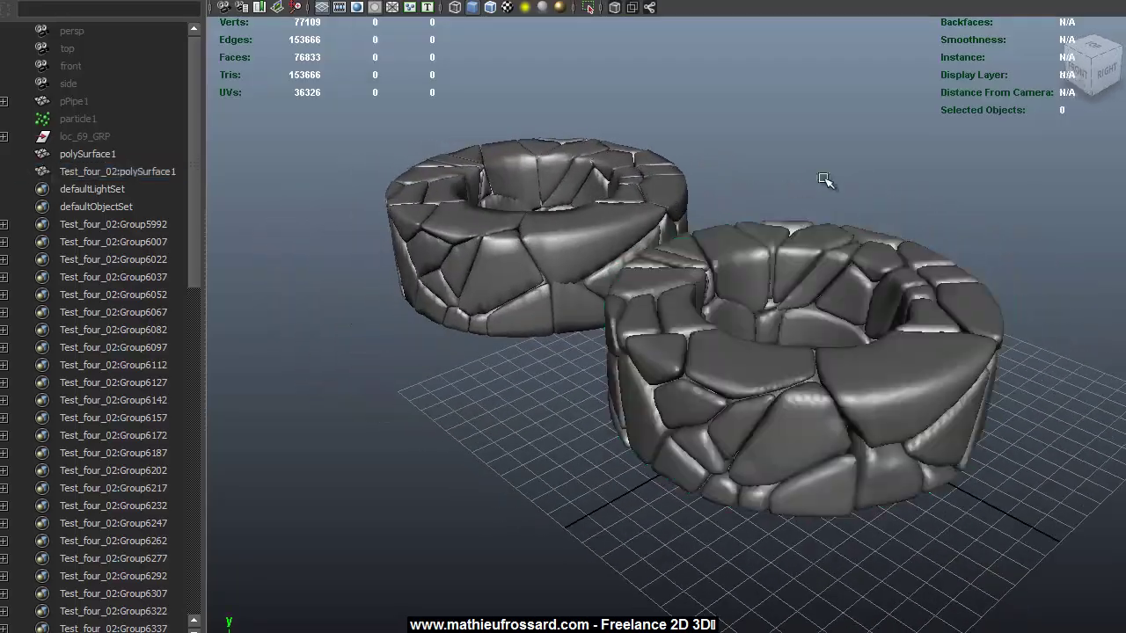
mouse_move(827, 181)
left_mouse_down("alt")
mouse_move(721, 267)
mouse_move(765, 187)
mouse_move(825, 176)
left_mouse_up("alt")
left_click(761, 222)
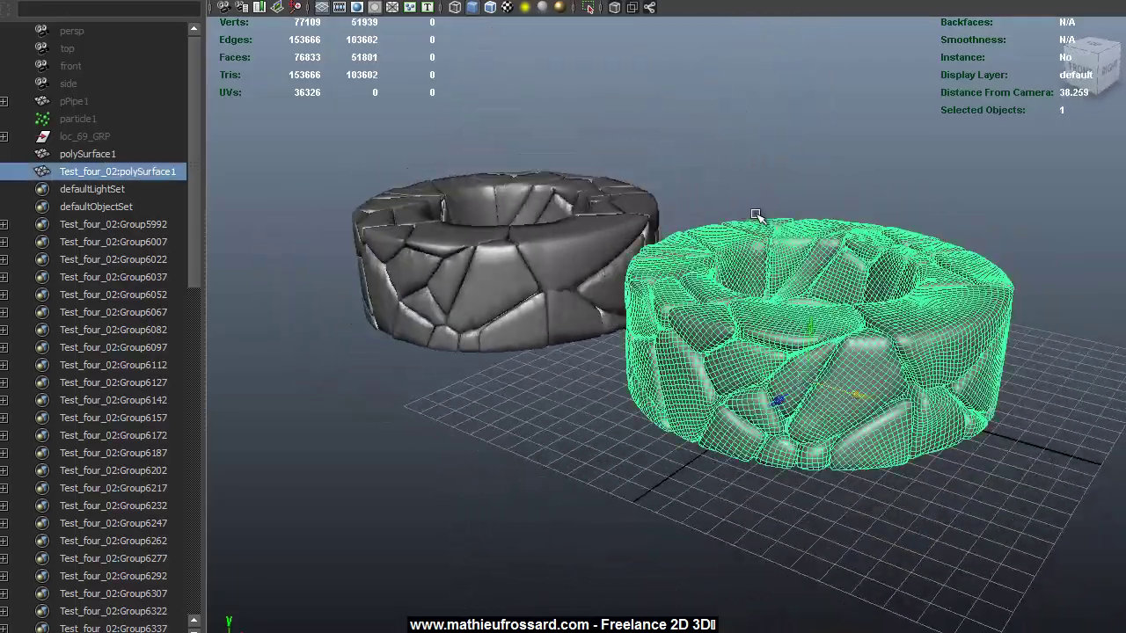
Delete all the imported Test_four_02 group sets, from Group5992 through Group7012, keeping both ring meshes
left_click_drag(762, 220, 729, 176, "alt")
left_click(747, 150)
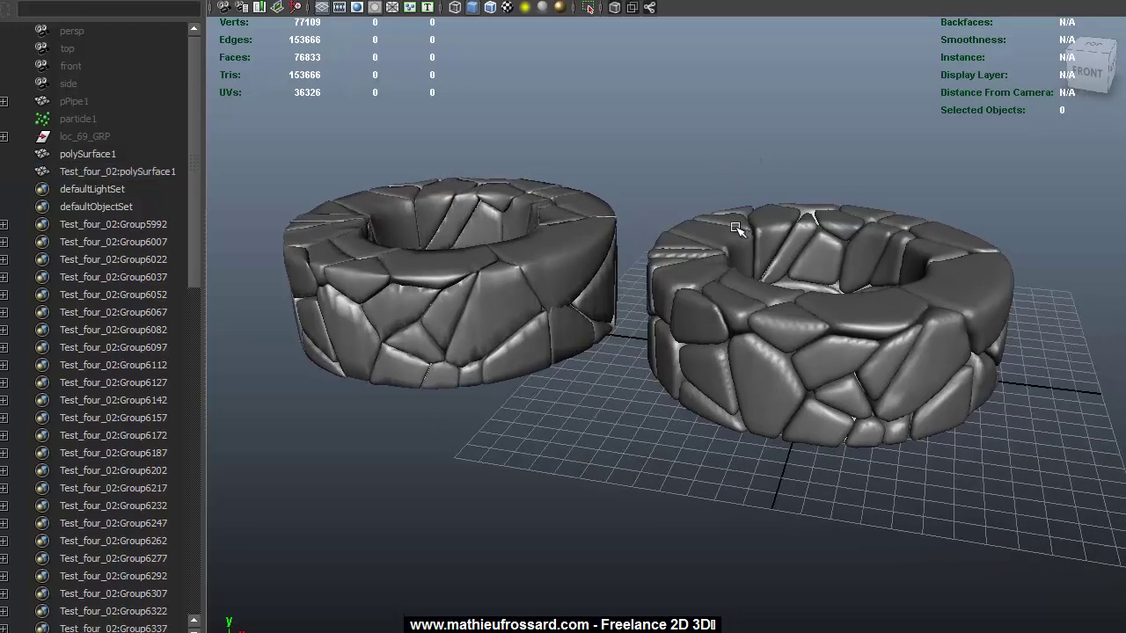
left_click(156, 226)
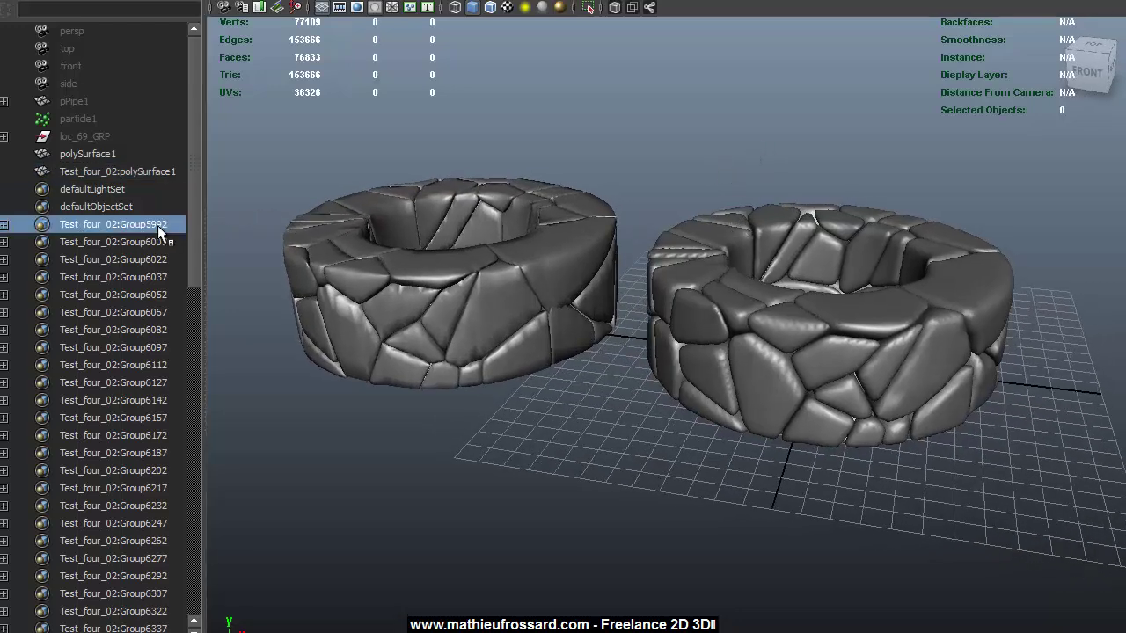
left_click_drag(195, 224, 204, 607)
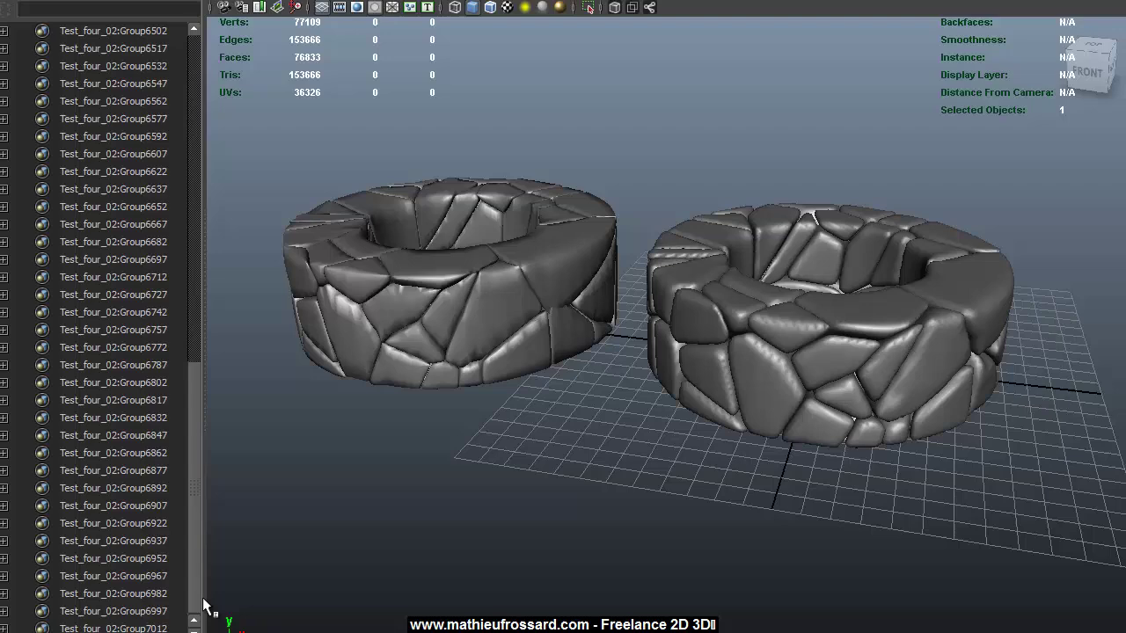
left_click(150, 627, "shift")
key("Delete")
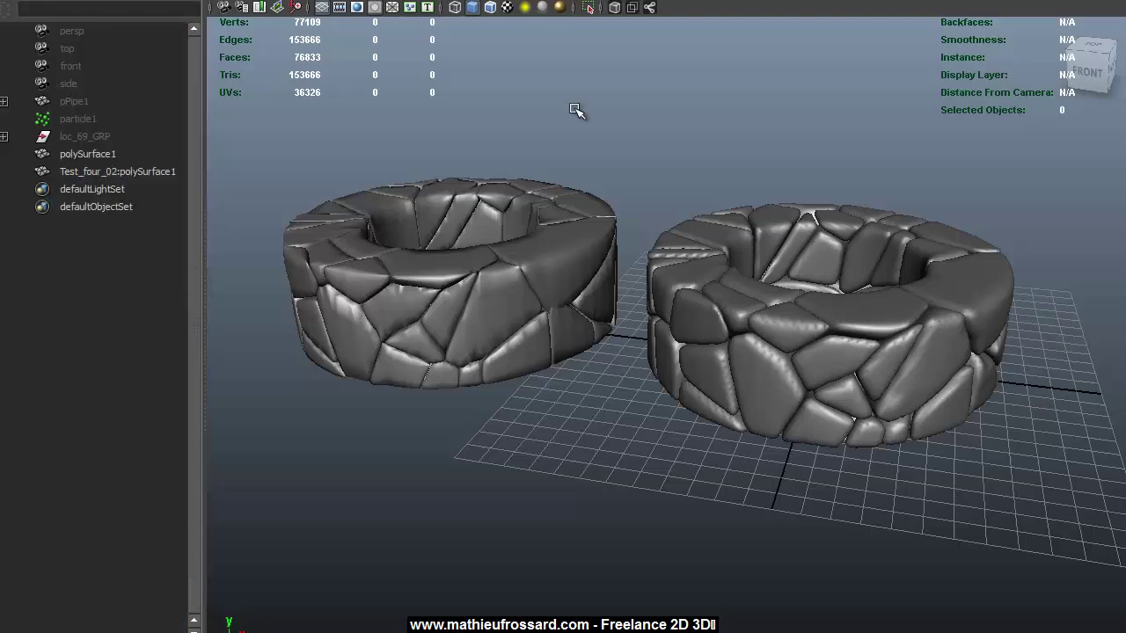
Turn on smooth mesh preview for the imported ring, accepting the large face count and suppressing further prompts
left_click(745, 247)
left_click(759, 133)
right_click_drag(675, 146, 796, 211, "alt")
middle_click_drag(771, 210, 561, 227, "alt")
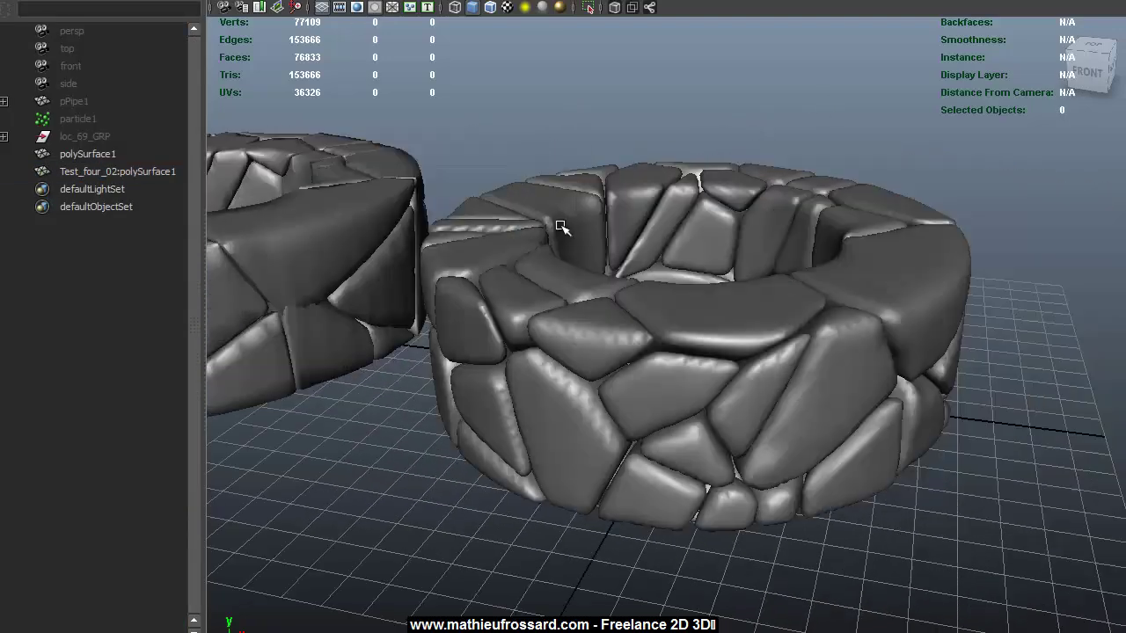
right_click_drag(561, 227, 665, 334, "alt")
left_click(665, 334)
key("3")
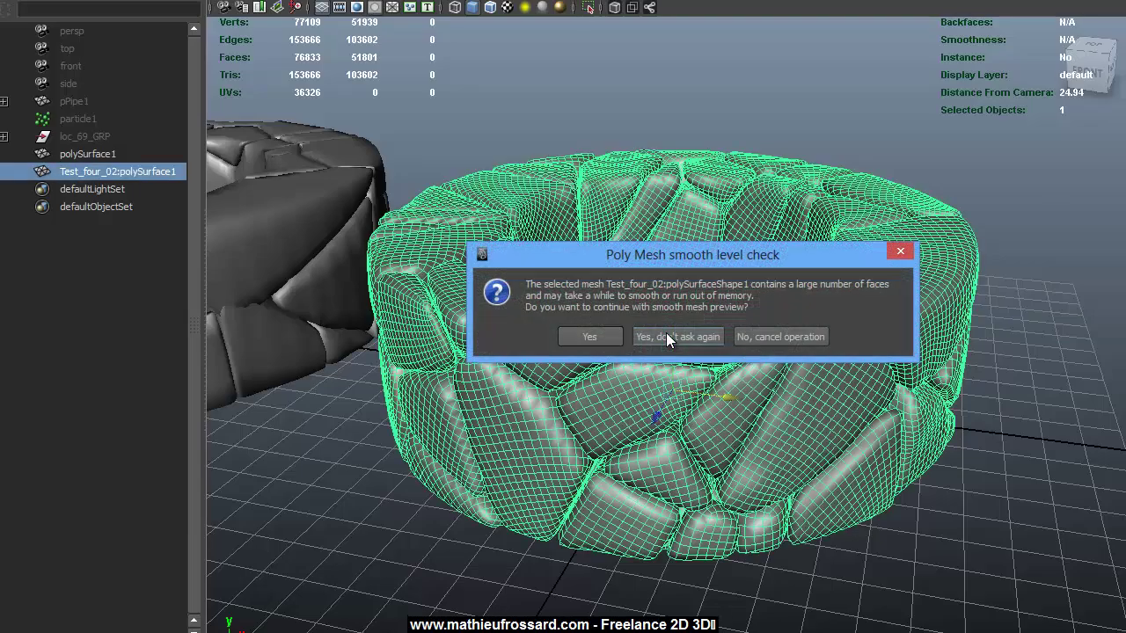
left_click(665, 337)
left_click(763, 129)
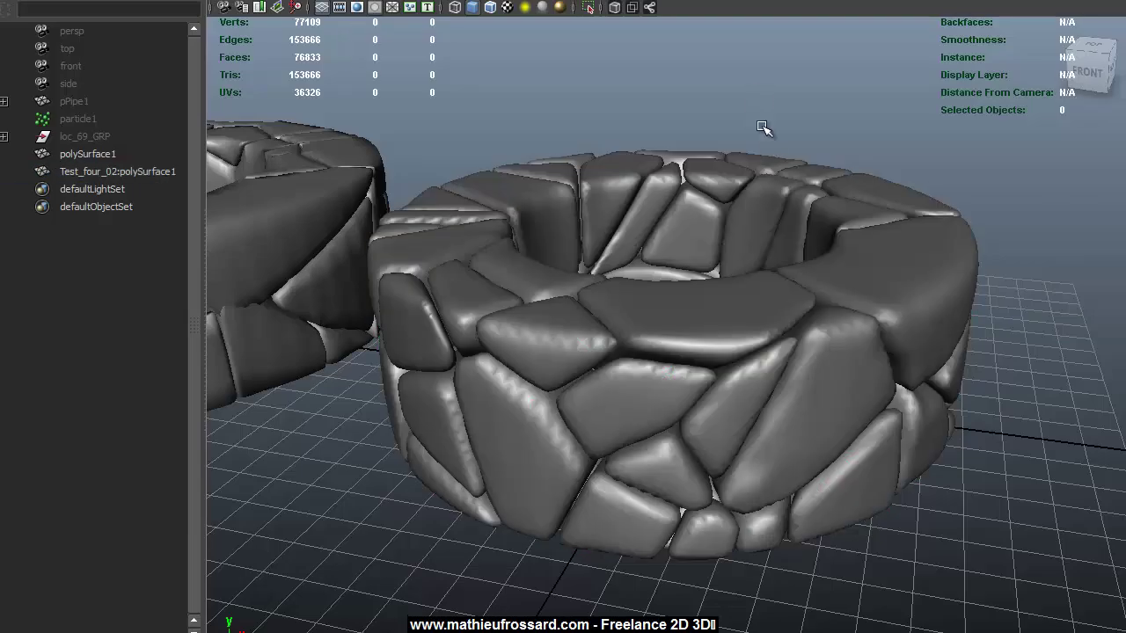
Examine the smoothed imported ring's stone edges and wireframe from several angles
left_click_drag(762, 128, 630, 163, "alt")
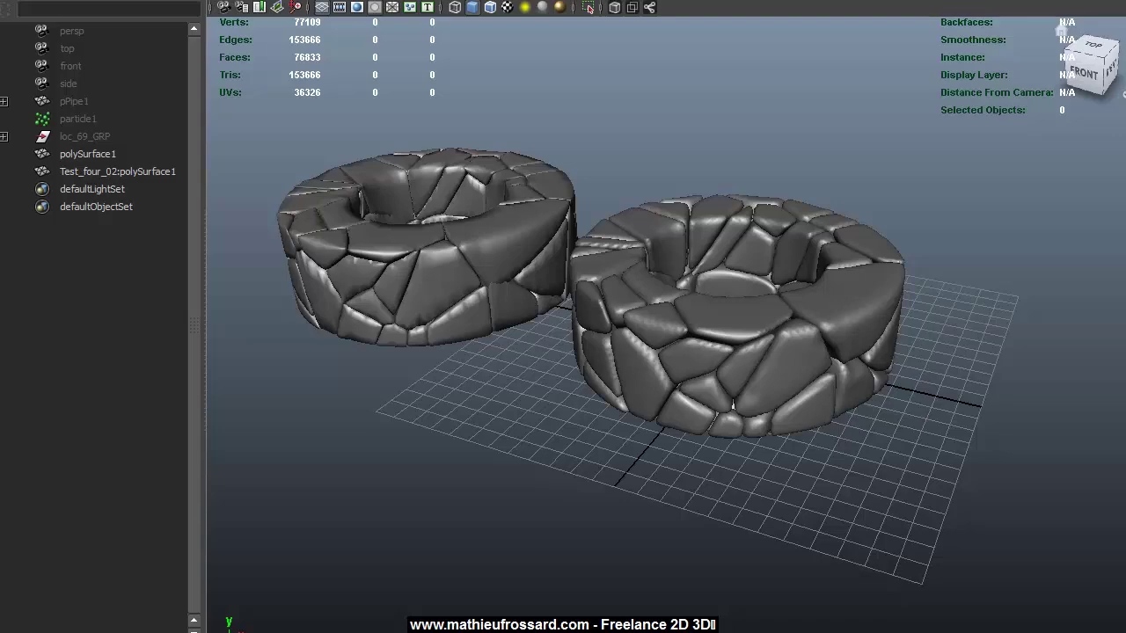
left_click_drag(1125, 3, 708, 0)
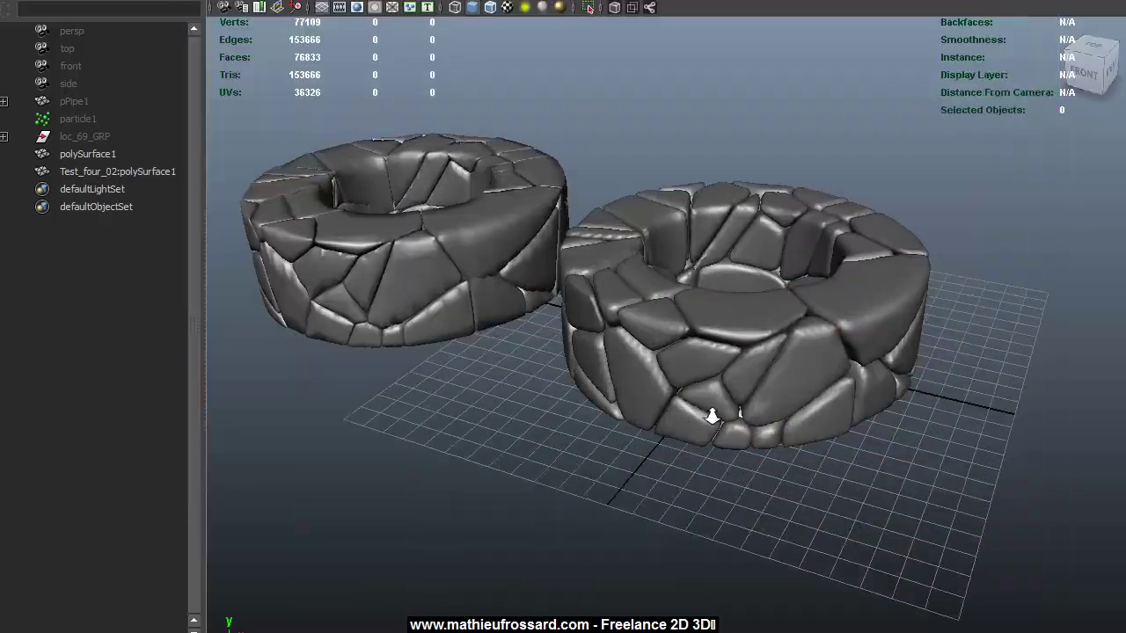
scroll(629, 428, "up", 3)
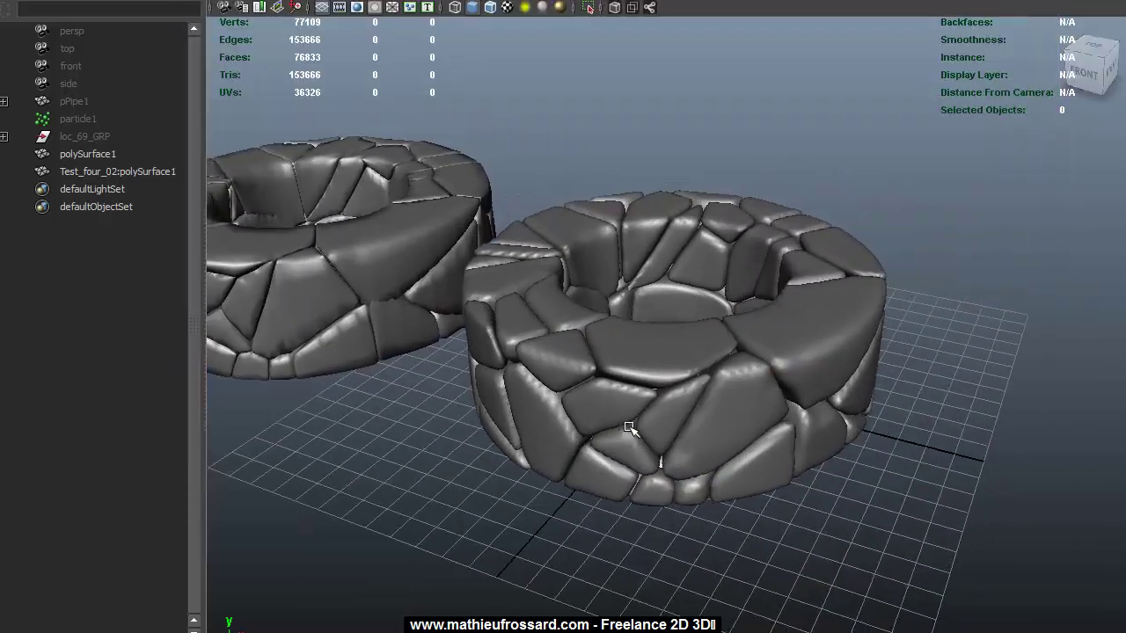
scroll(691, 422, "up", 2)
left_click(665, 410)
left_click_drag(666, 409, 717, 352, "alt")
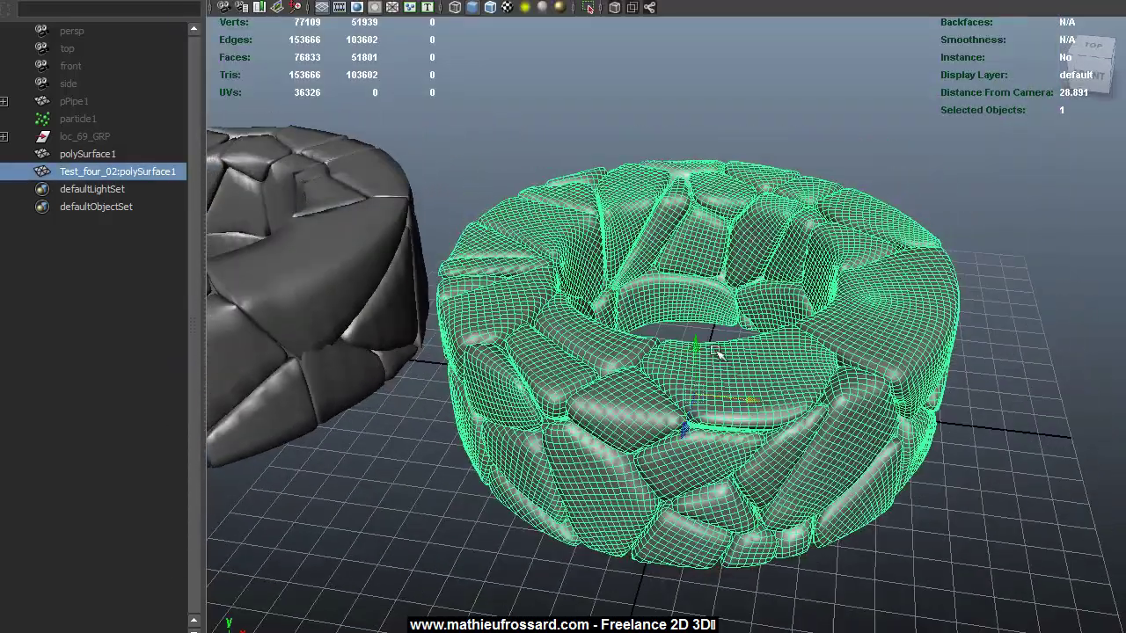
left_click(795, 128)
right_click_drag(730, 208, 613, 219, "alt")
middle_click_drag(613, 219, 675, 198, "alt")
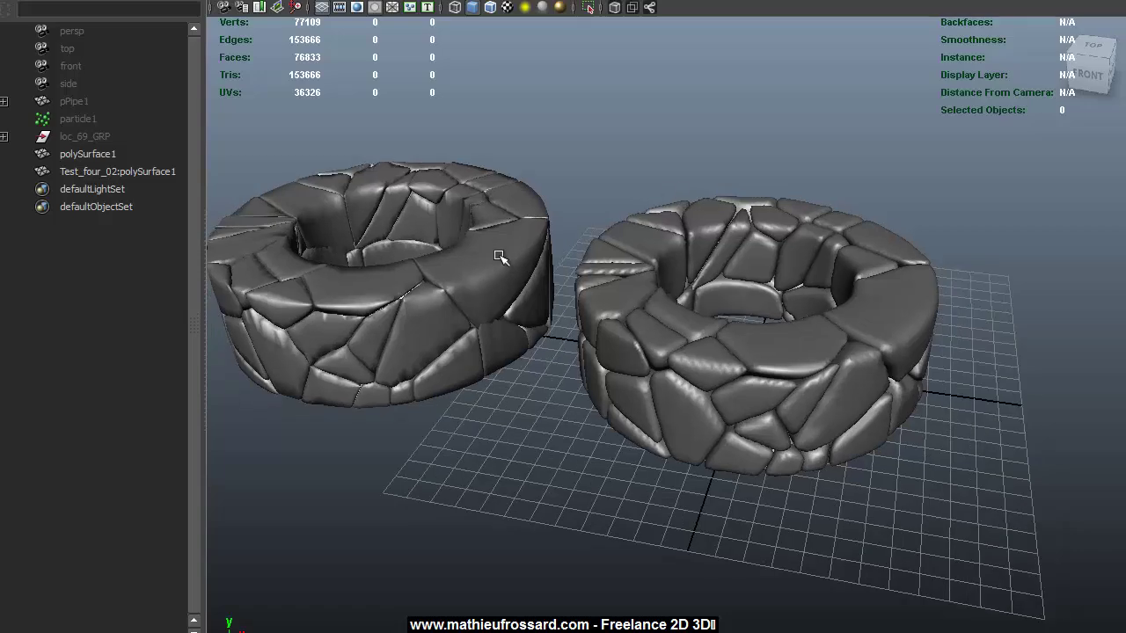
Check the original ring's wireframe against the imported ring, then inspect the imported ring's stones from low and raised views
left_click(500, 256)
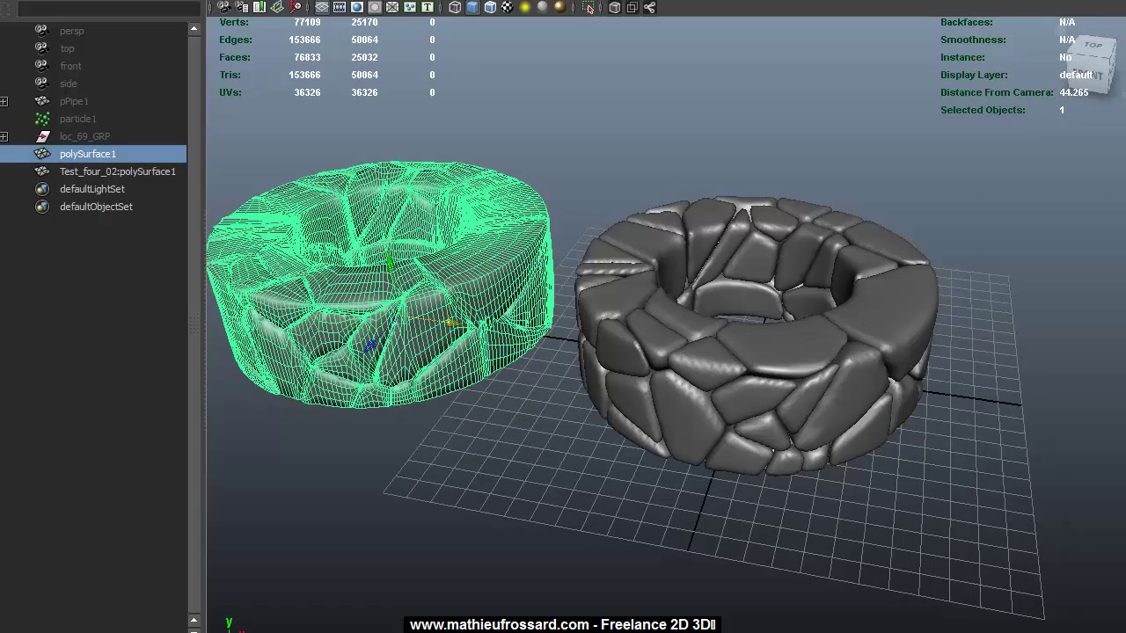
left_click(603, 126)
scroll(515, 201, "up", 3)
right_click_drag(651, 226, 616, 234, "alt")
middle_click_drag(616, 234, 464, 236, "alt")
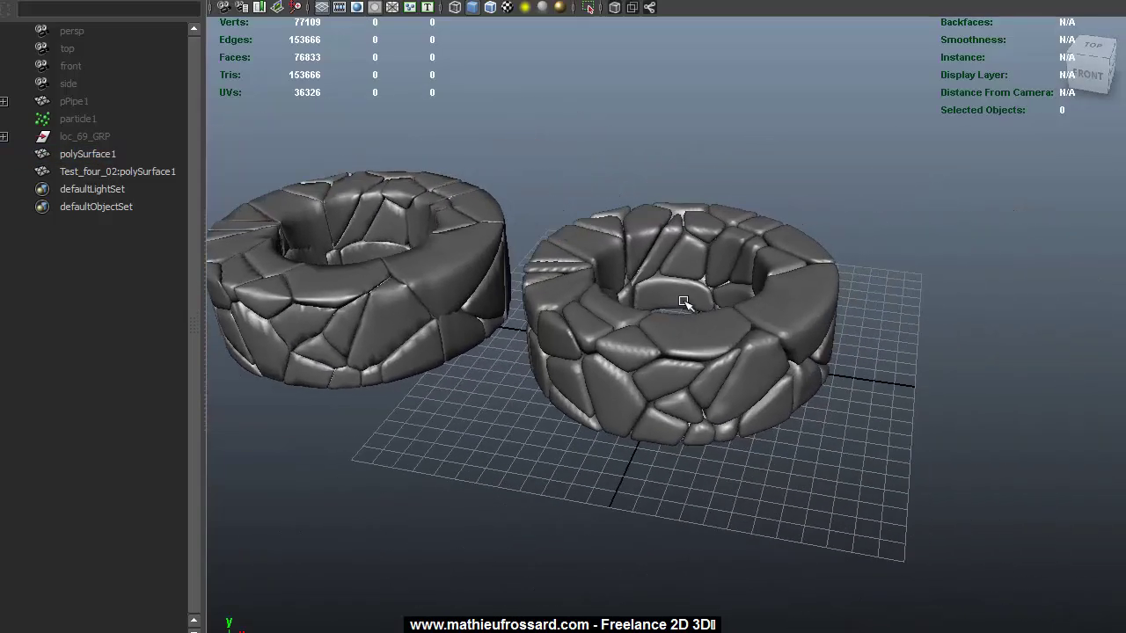
left_click(683, 302)
right_click_drag(633, 320, 708, 324, "alt")
left_click_drag(708, 324, 772, 119, "alt")
left_click(772, 118)
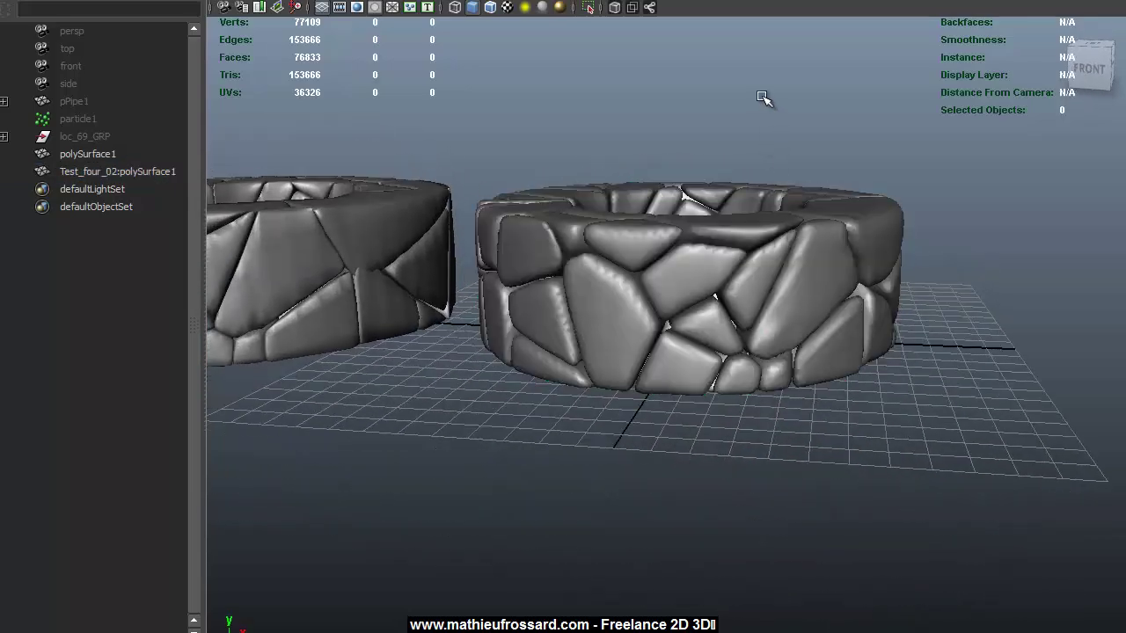
left_click_drag(724, 128, 692, 150, "alt")
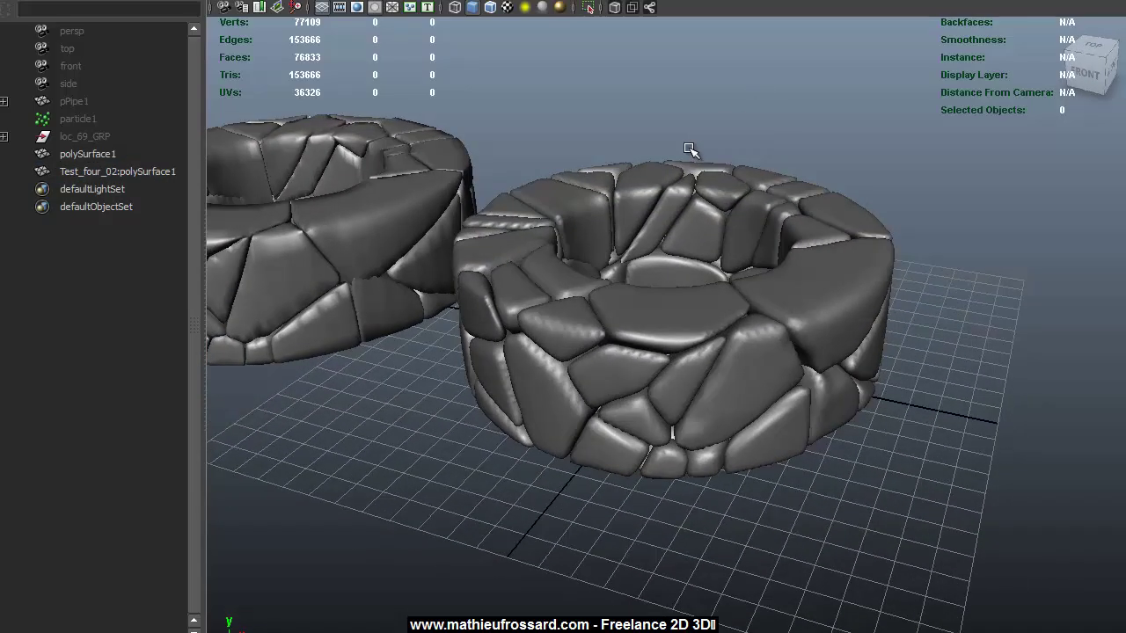